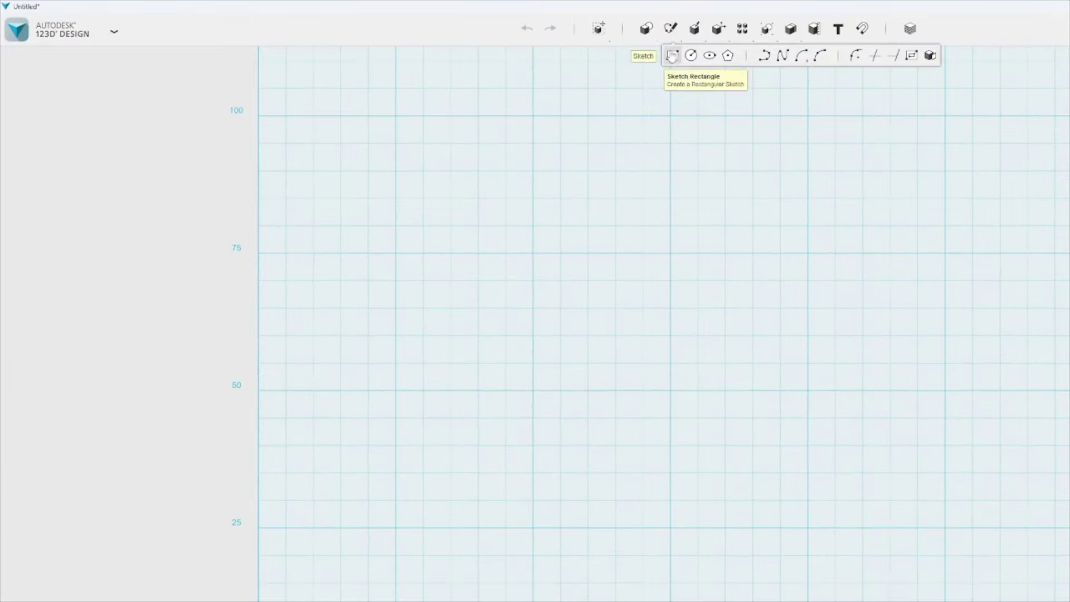
Step: Discard a first 98 x 47 try and sketch a 108 x 51 mm grid rectangle
click(674, 52)
click(534, 253)
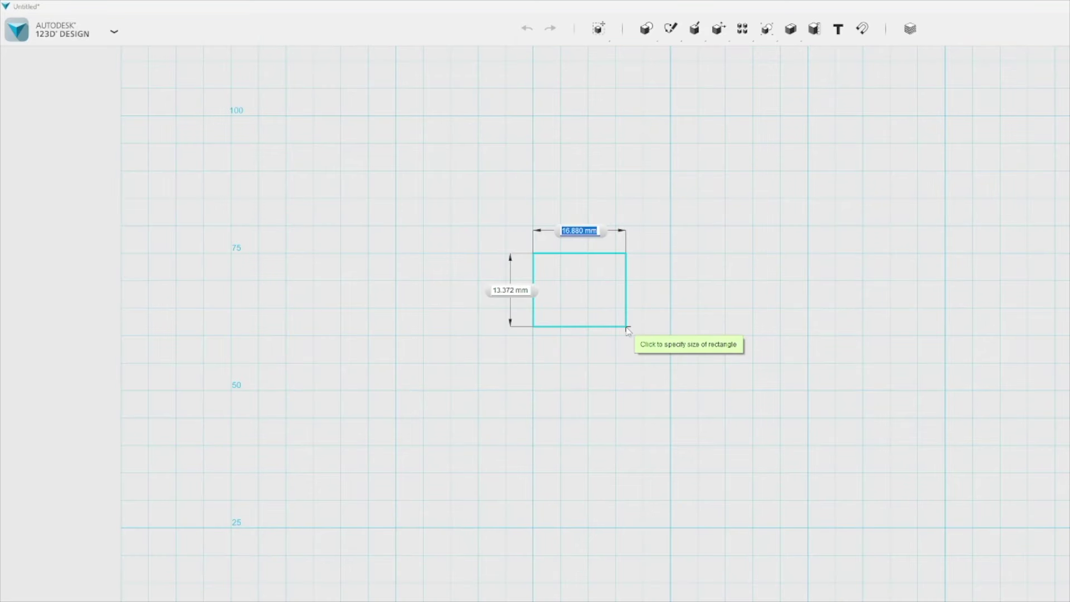
text(98)
key(Tab)
text(45)
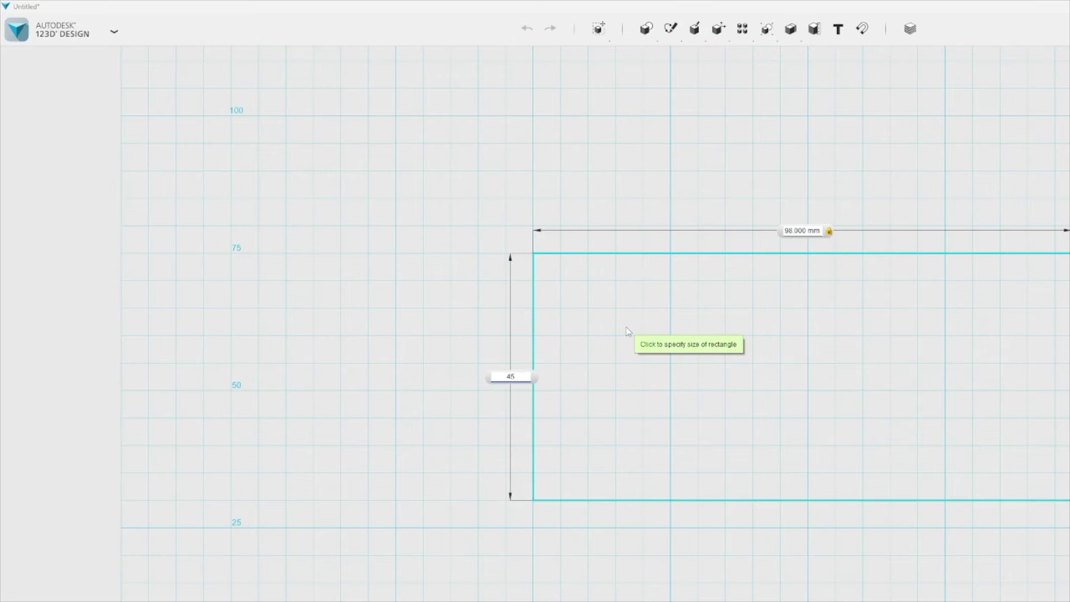
text(47)
key(Tab)
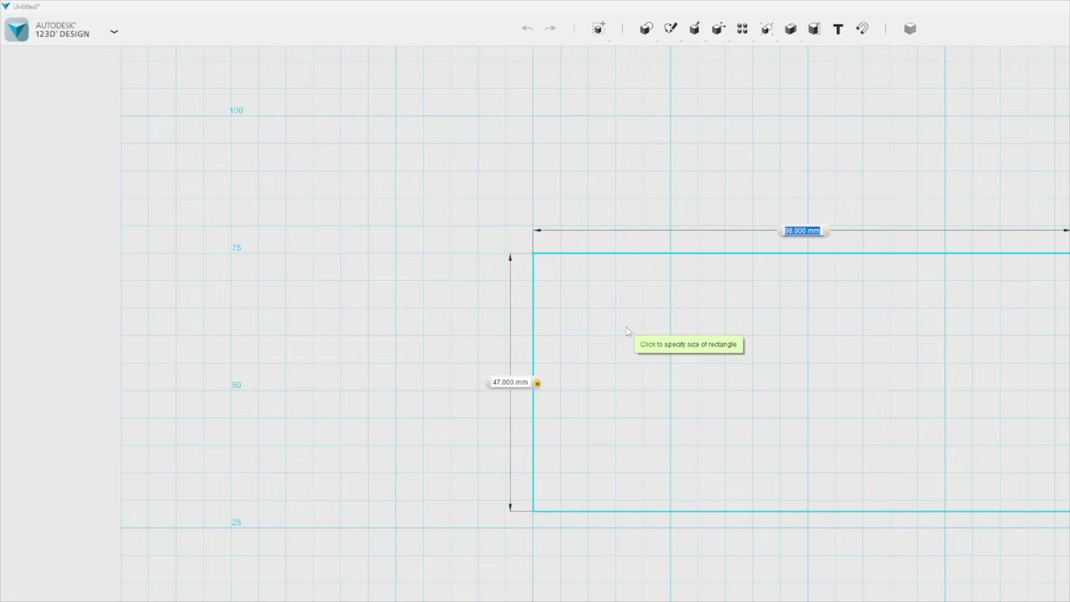
key(Escape)
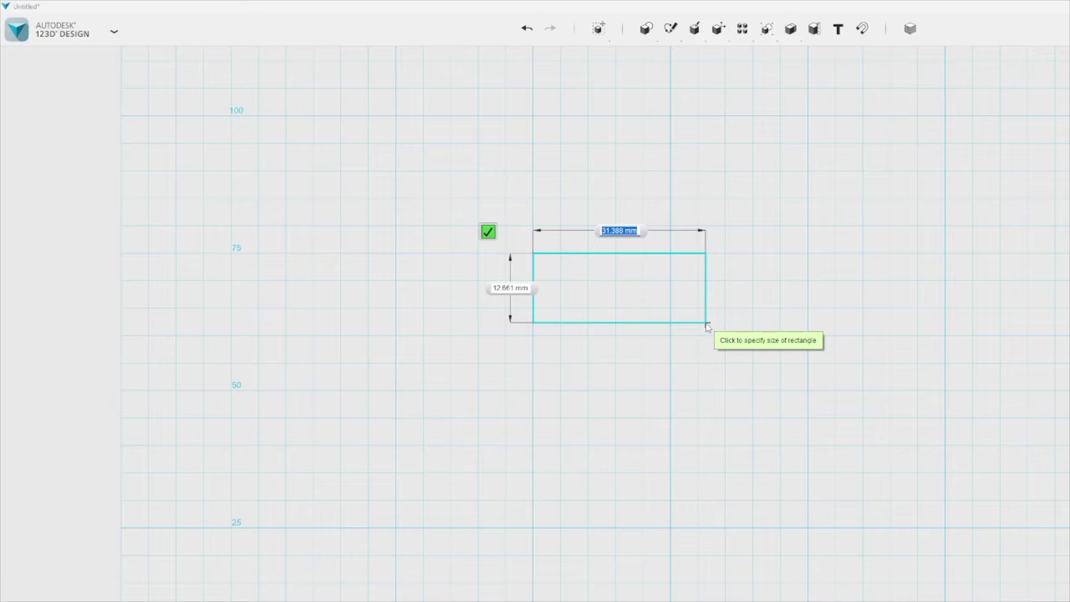
text(1)
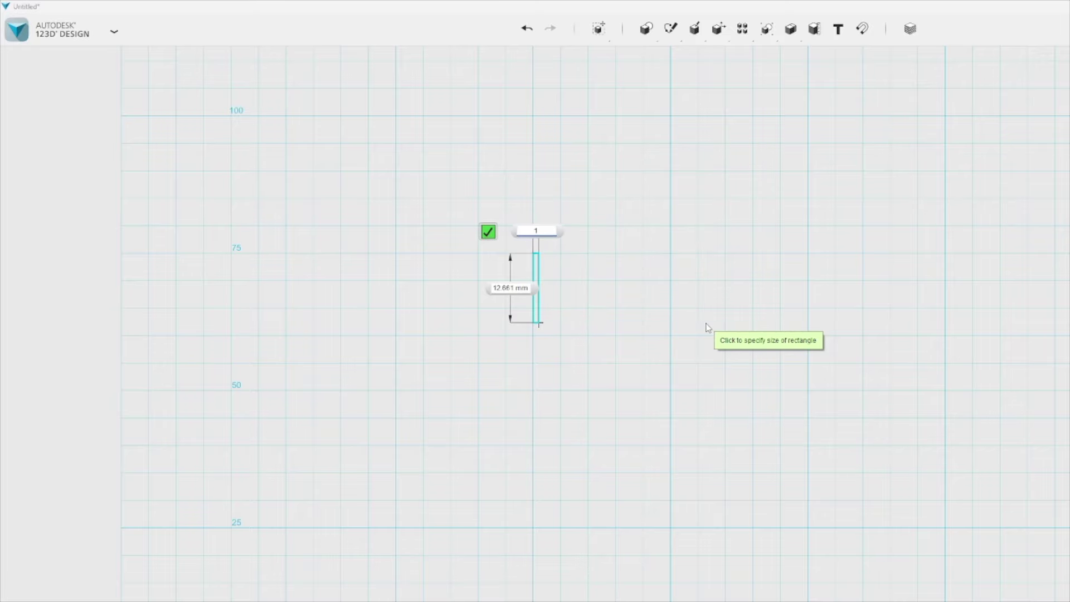
text(08)
text(51)
key(Return)
Step: Extrude the base rectangle into a solid box and sketch an inner rectangle on its top face
click(859, 558)
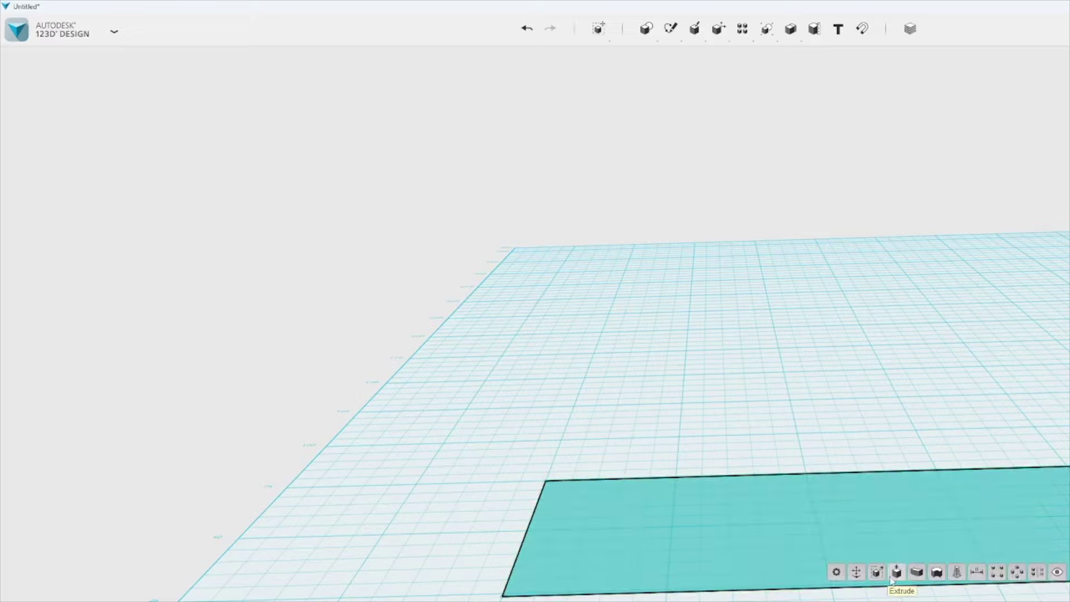
drag(841, 506, 839, 454)
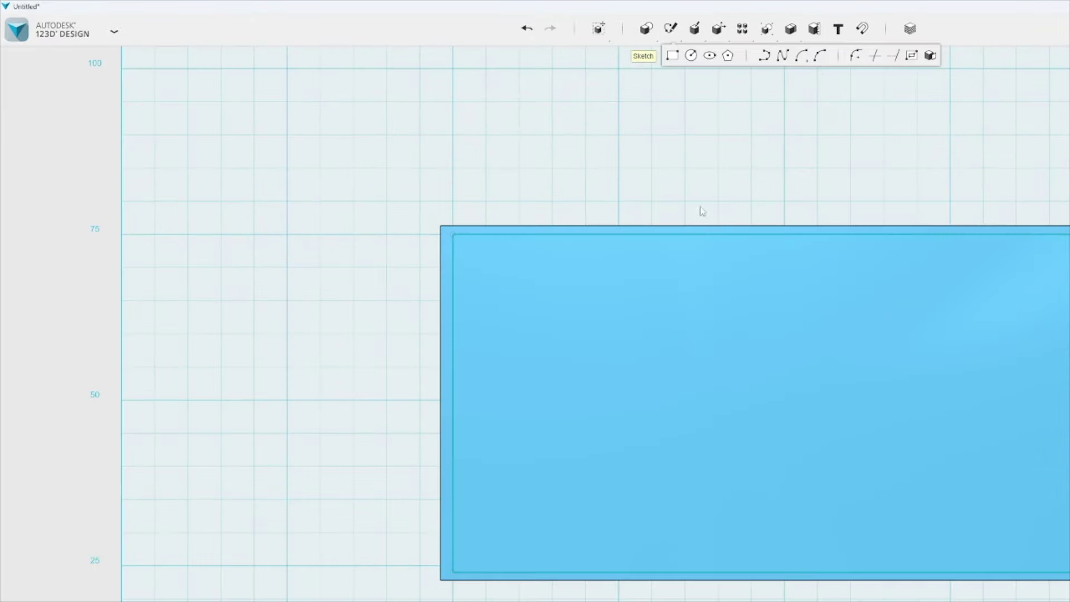
click(672, 55)
click(425, 223)
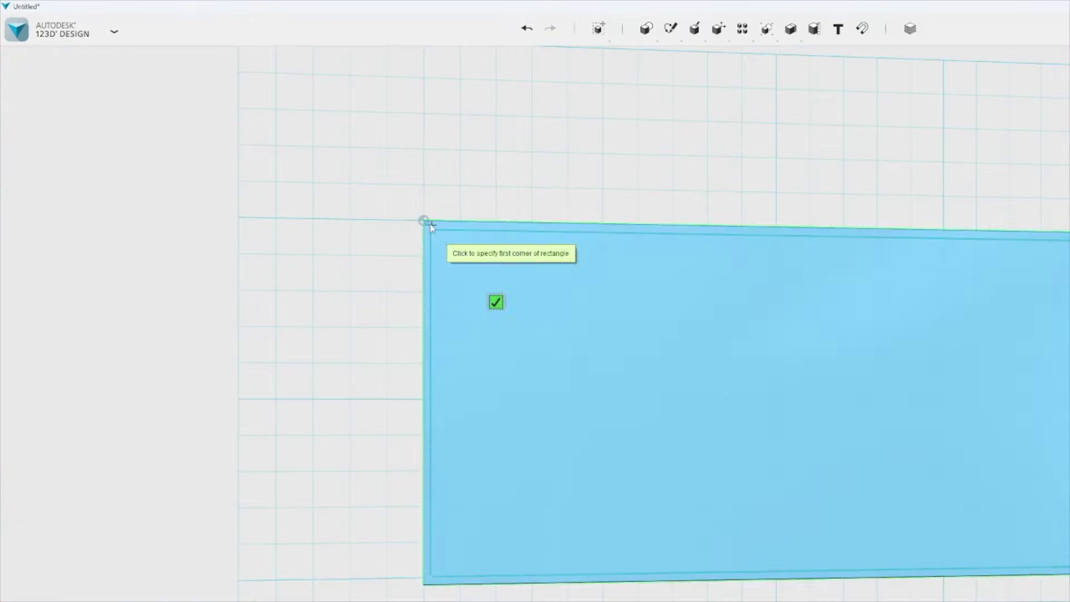
click(424, 220)
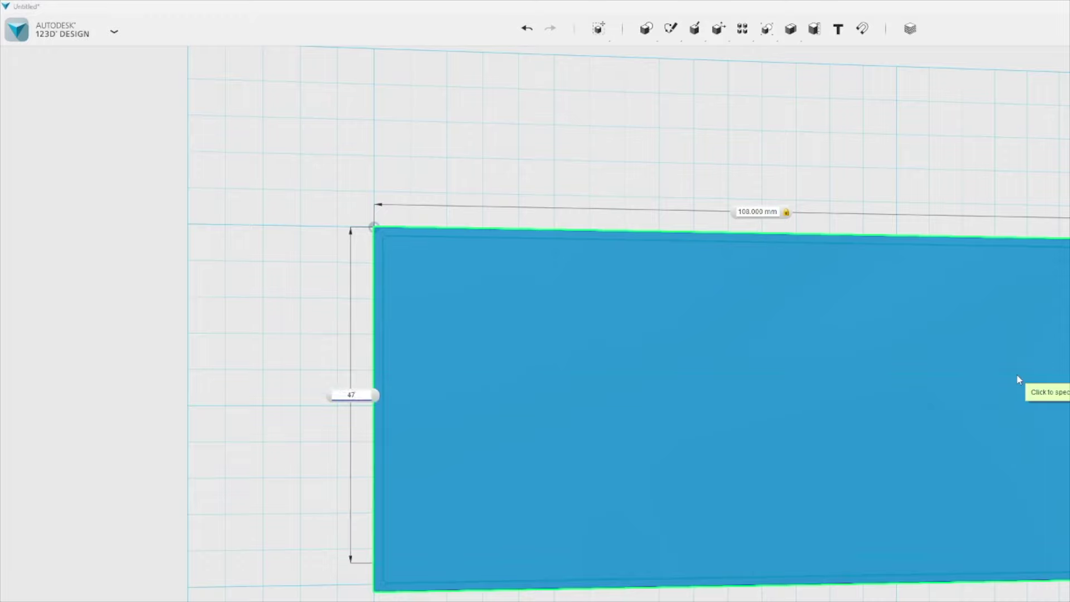
key(Return)
Step: Extrude the inner rectangle down into the box to cut the tray recess
click(597, 326)
click(454, 337)
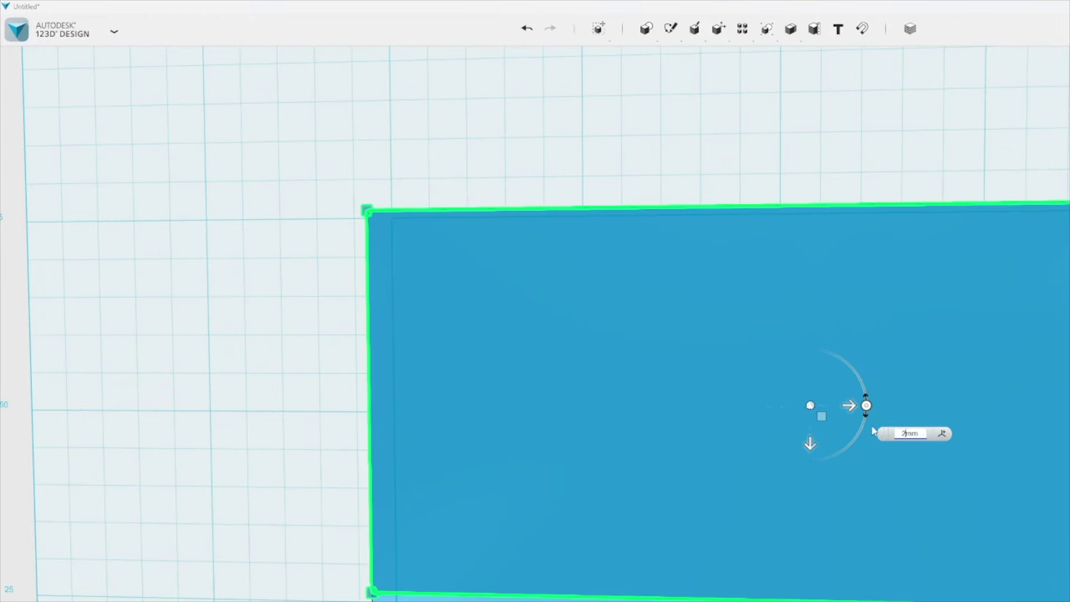
key(Return)
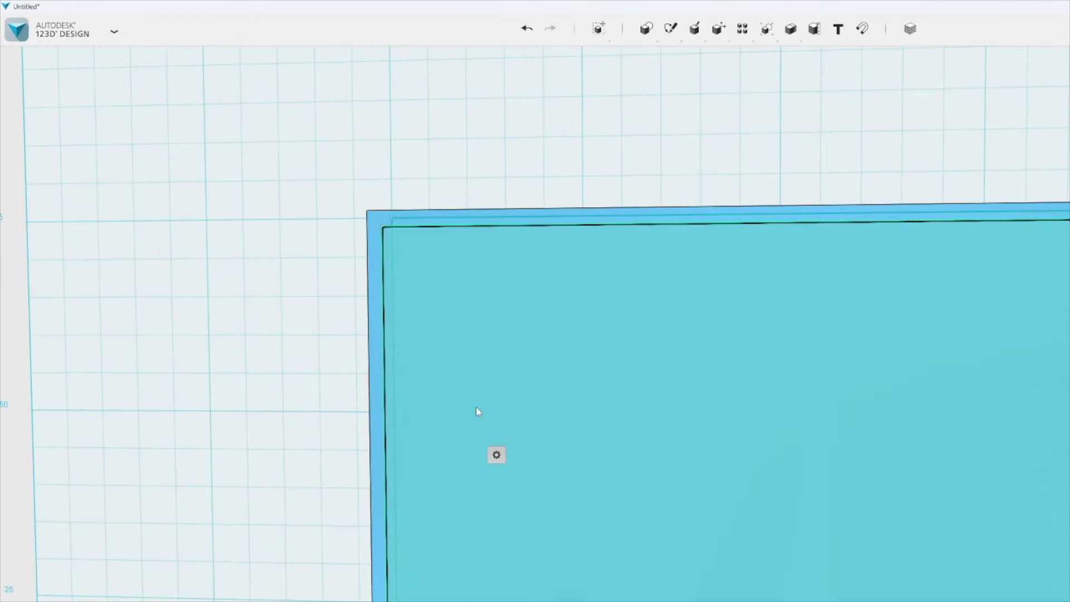
click(477, 411)
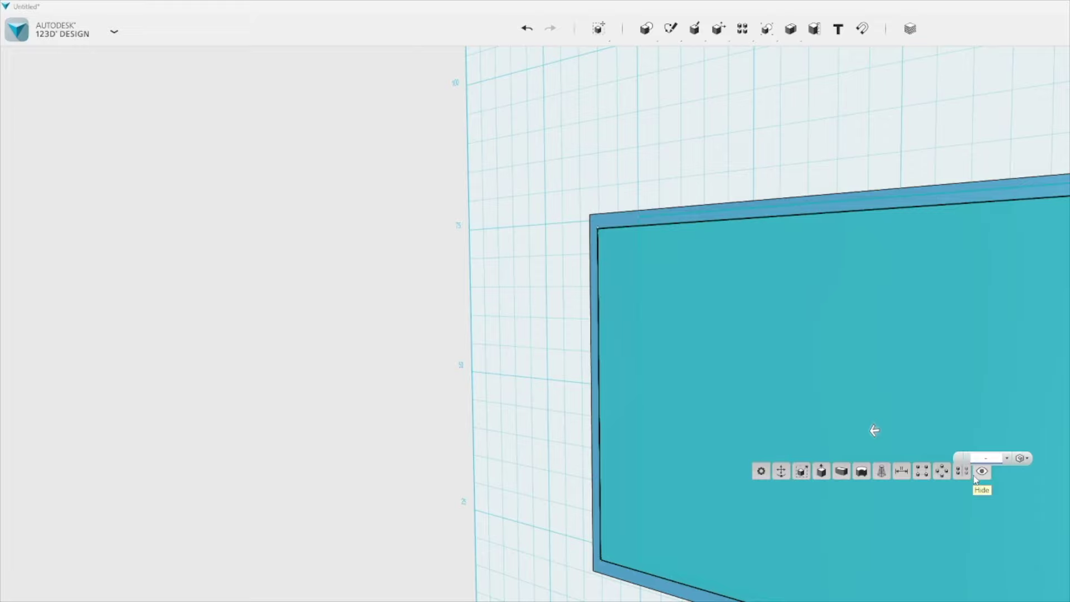
mouse_move(889, 425)
right_down()
mouse_move(762, 339)
mouse_move(418, 368)
mouse_move(692, 351)
mouse_move(683, 290)
right_up()
Step: Sketch a 16.25 mm-wide rectangle at the wall corner and extrude it -3 mm as a notch
mouse_move(670, 28)
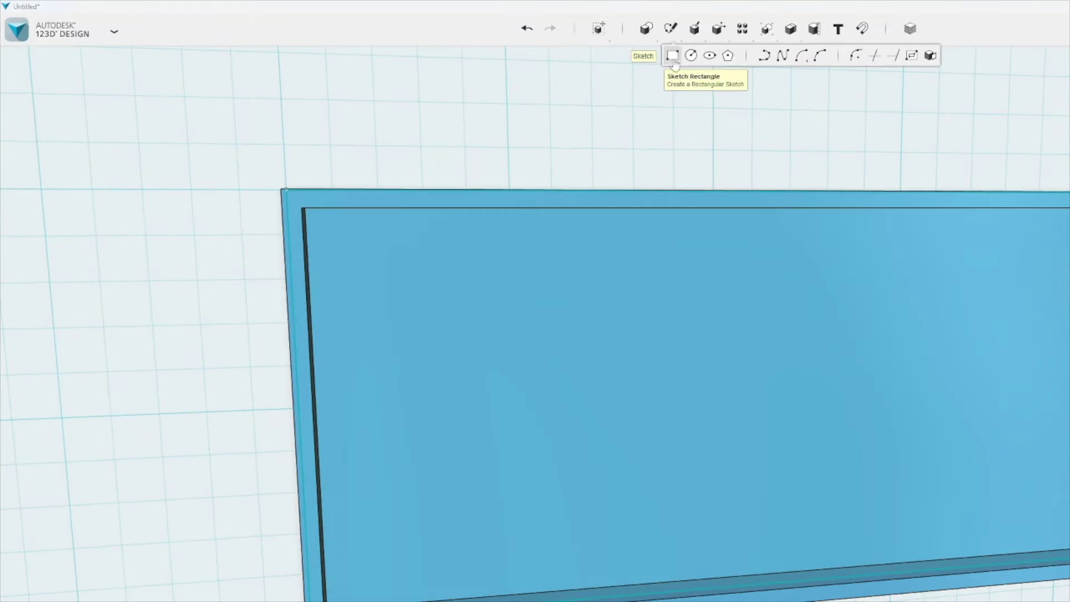
click(673, 55)
click(281, 189)
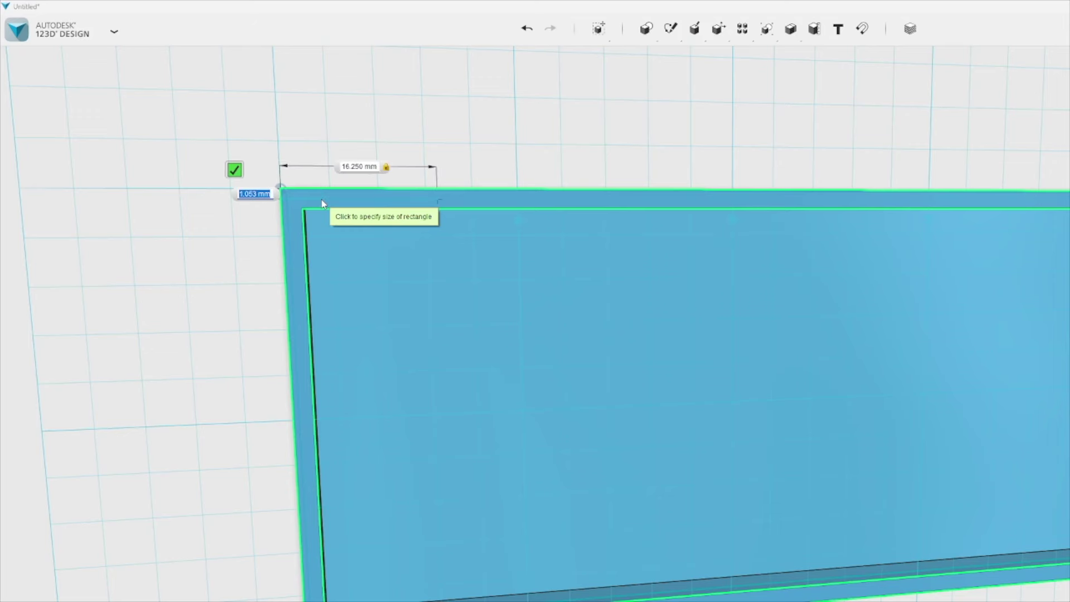
click(322, 204)
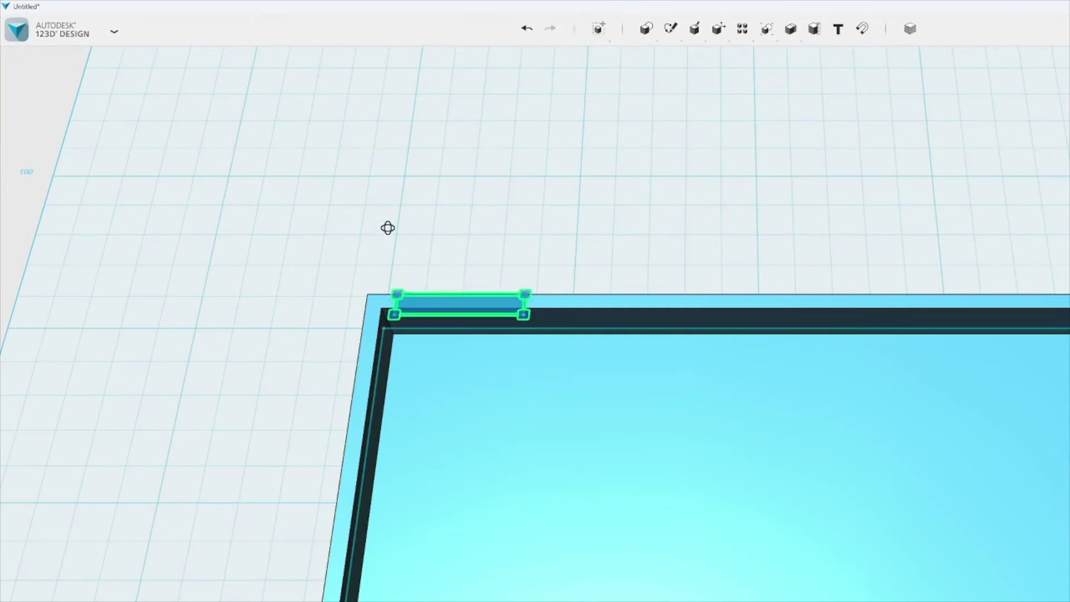
click(561, 333)
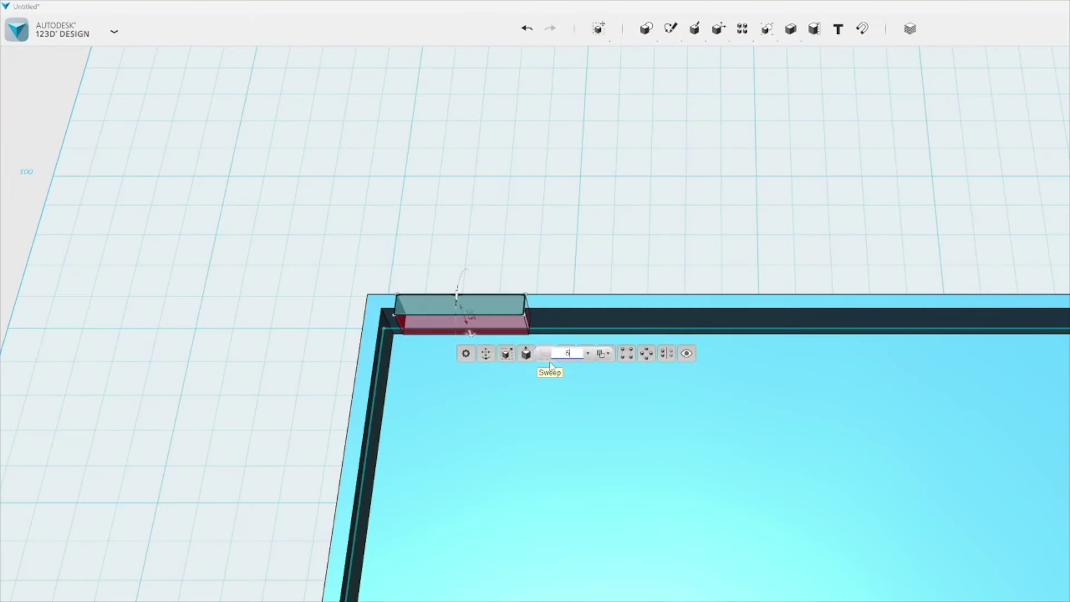
mouse_move(567, 353)
right_down()
mouse_move(569, 406)
mouse_move(598, 455)
right_up()
key(Return)
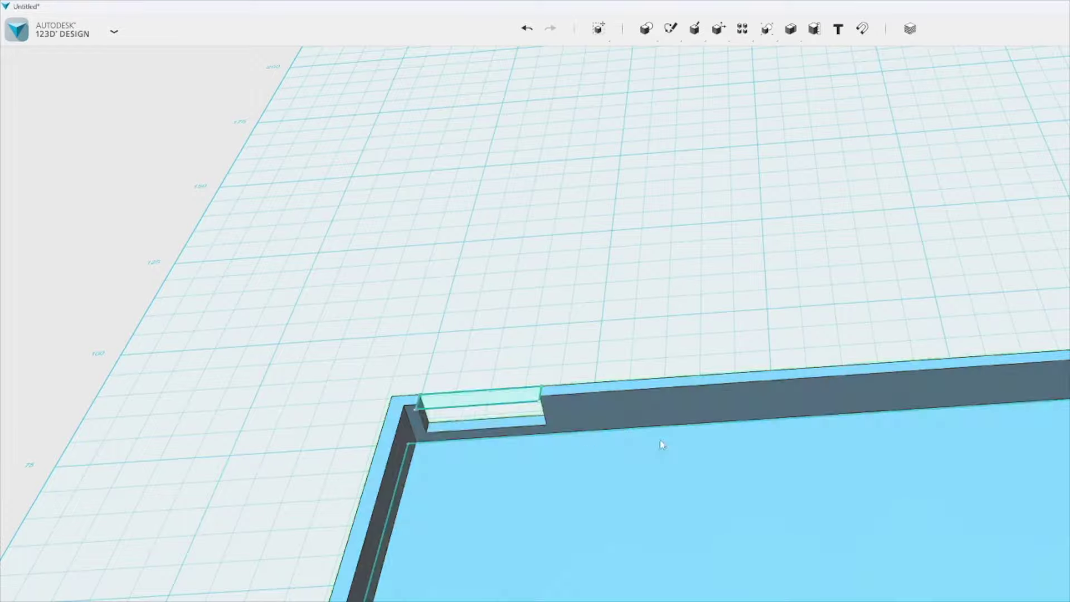
text(-3)
key(Return)
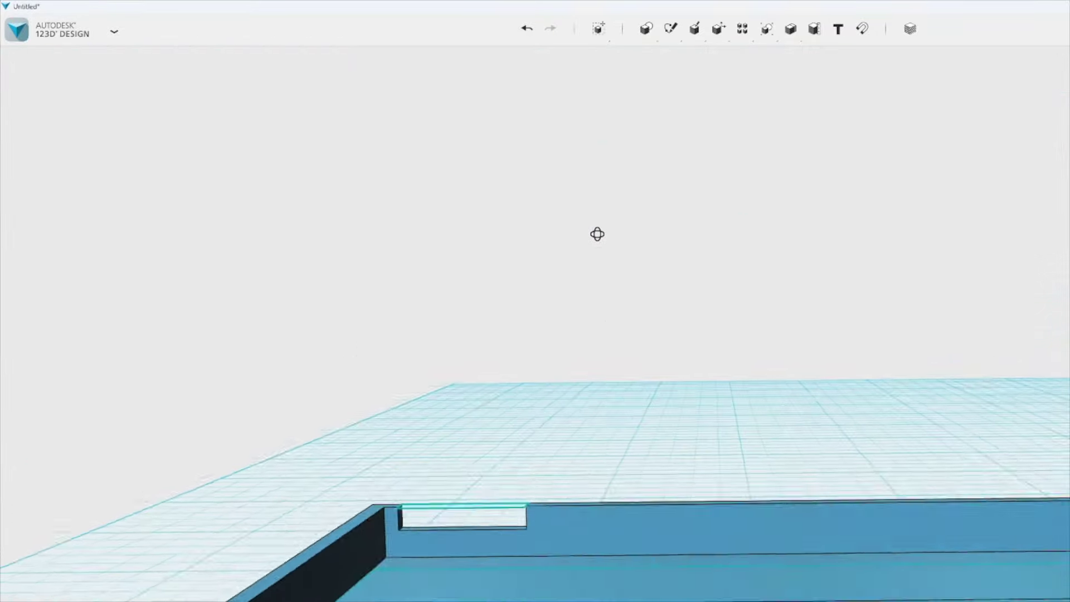
right_drag(597, 231, 488, 437)
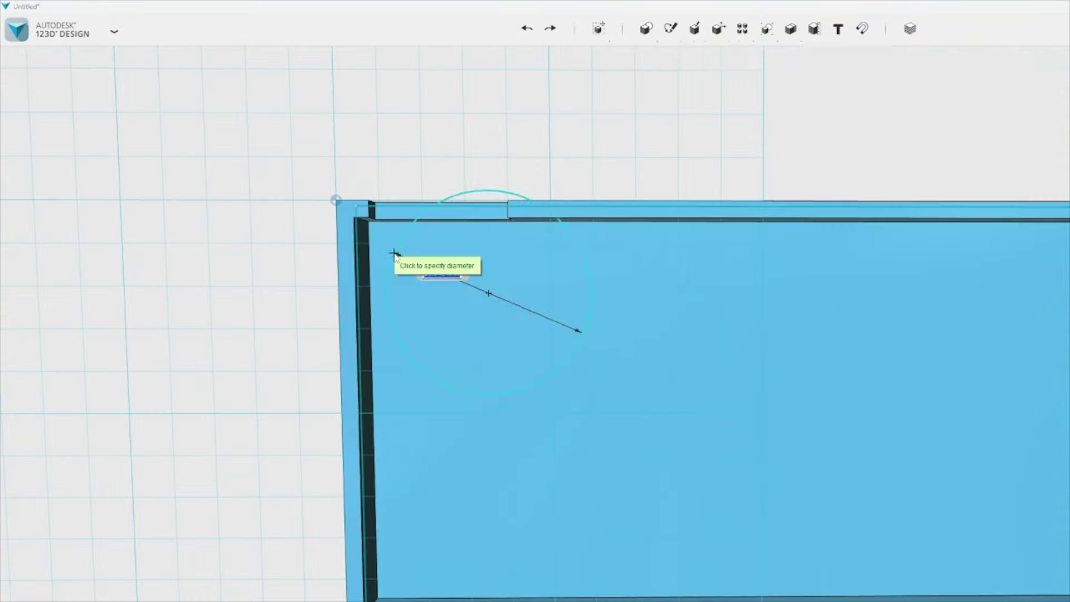
Step: Sketch a circle at the tray corner and move it -5 mm along Y and 55 mm along X
scroll(397, 249, up, 2)
right_drag(397, 248, 704, 379)
click(853, 52)
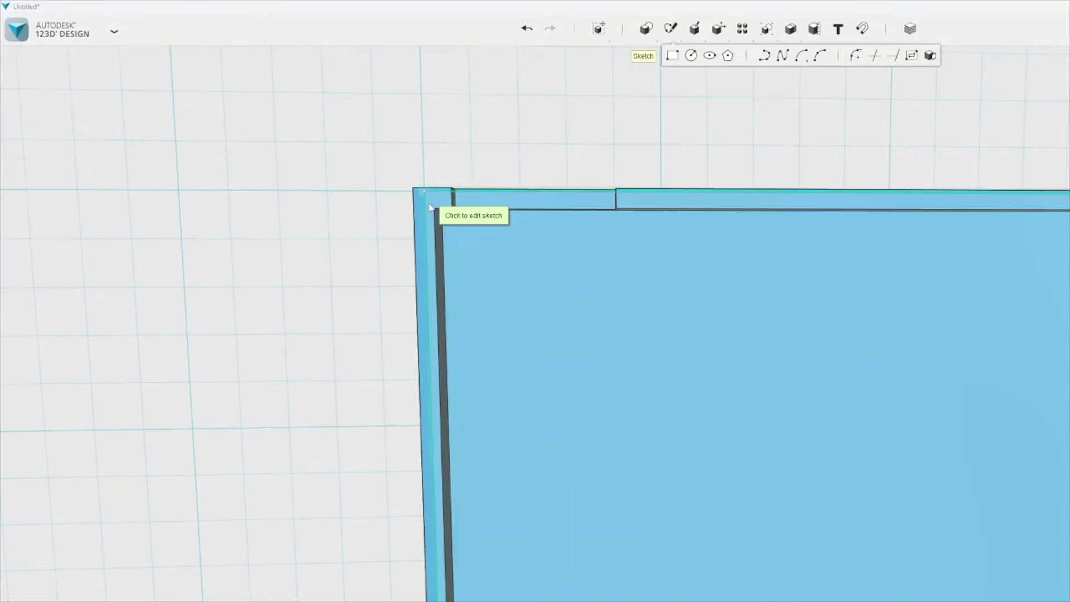
click(434, 208)
click(325, 135)
click(364, 178)
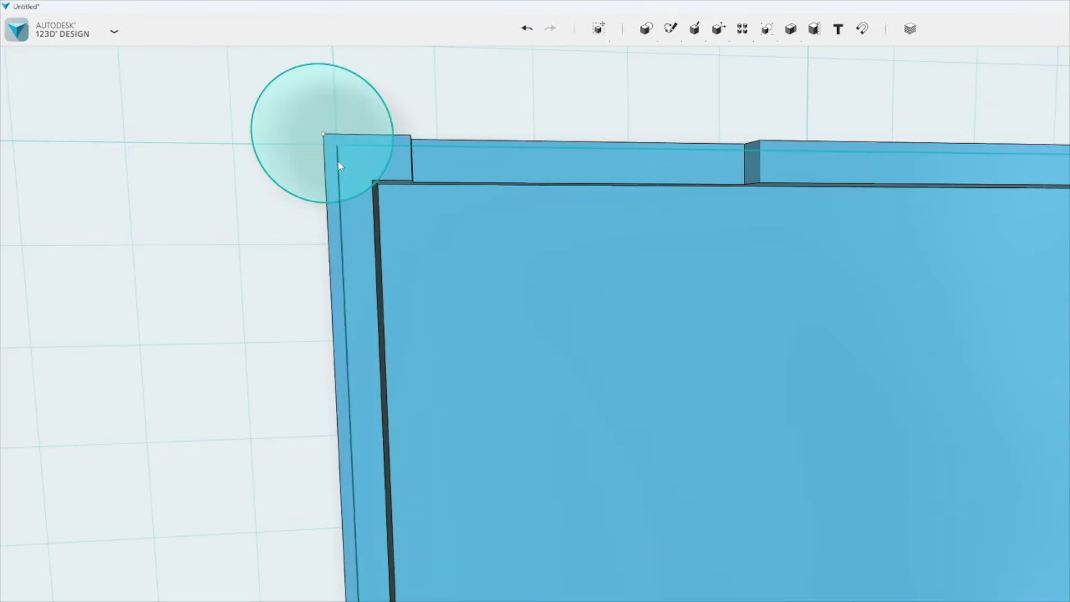
click(319, 183)
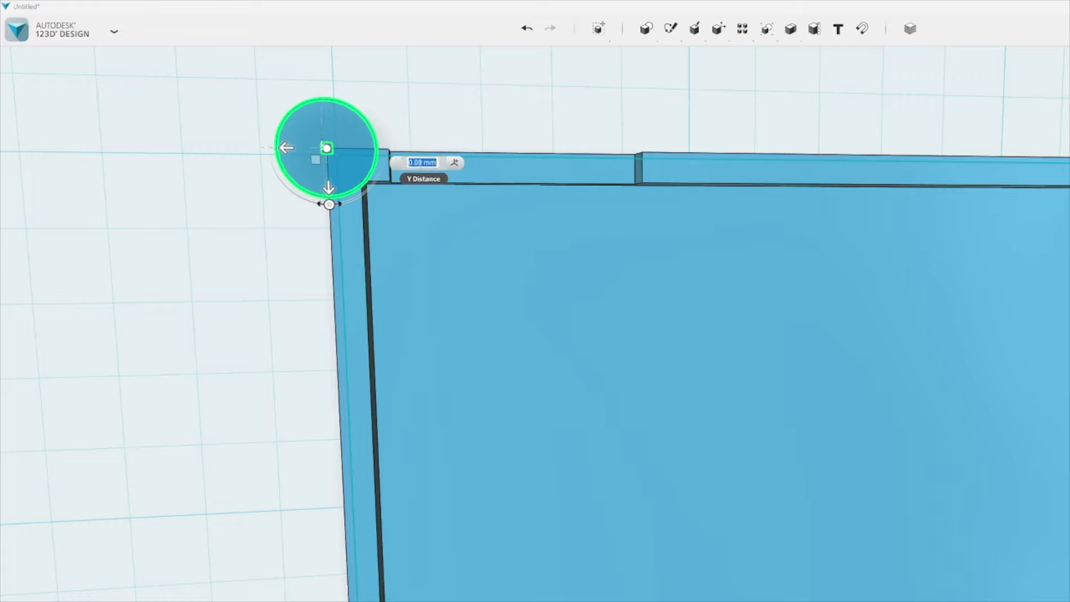
text(-5)
key(Return)
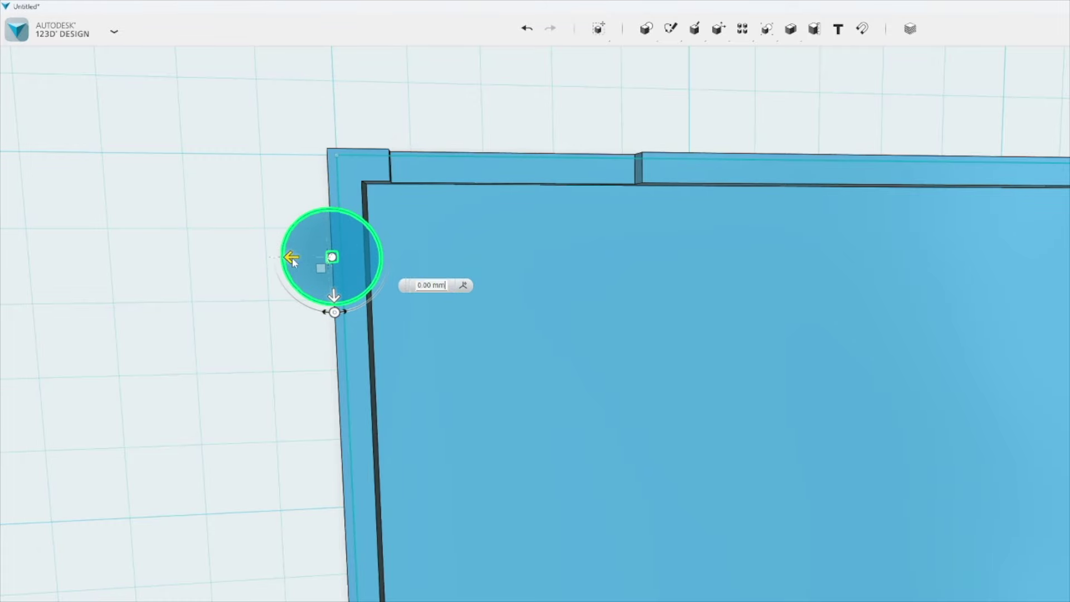
text(55)
key(Return)
Step: Undo the last circle move and extrude the circle about 2 mm downward into a cylinder
right_drag(405, 280, 789, 443)
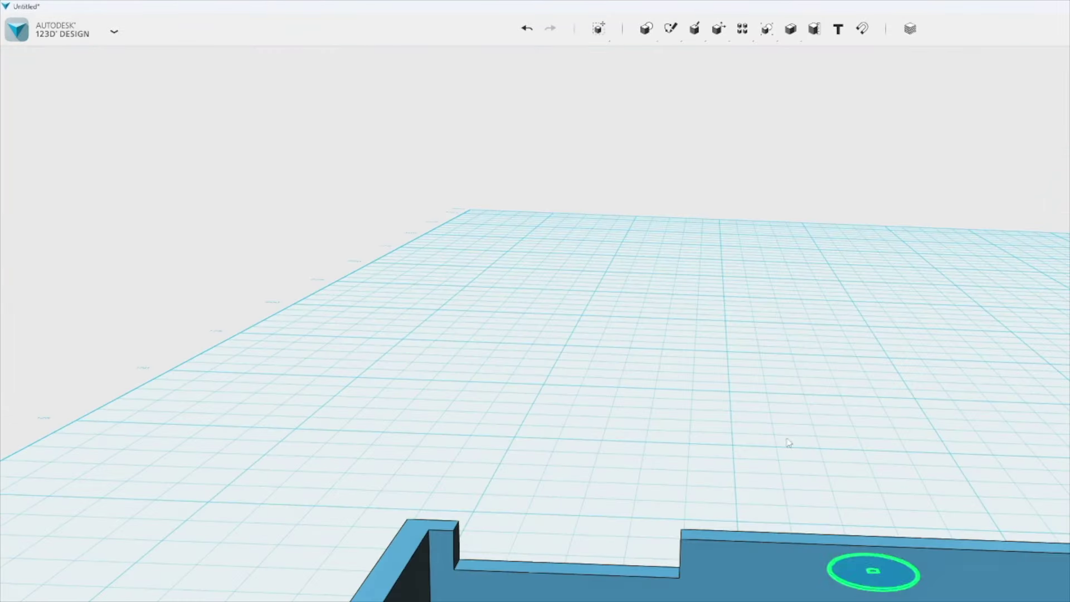
click(872, 572)
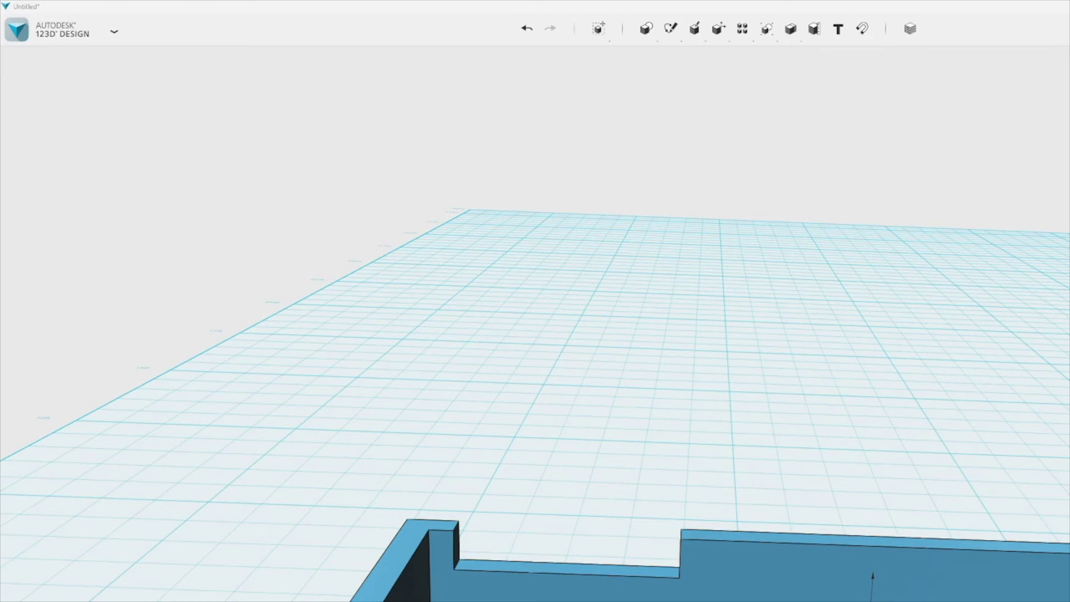
right_drag(873, 574, 669, 474)
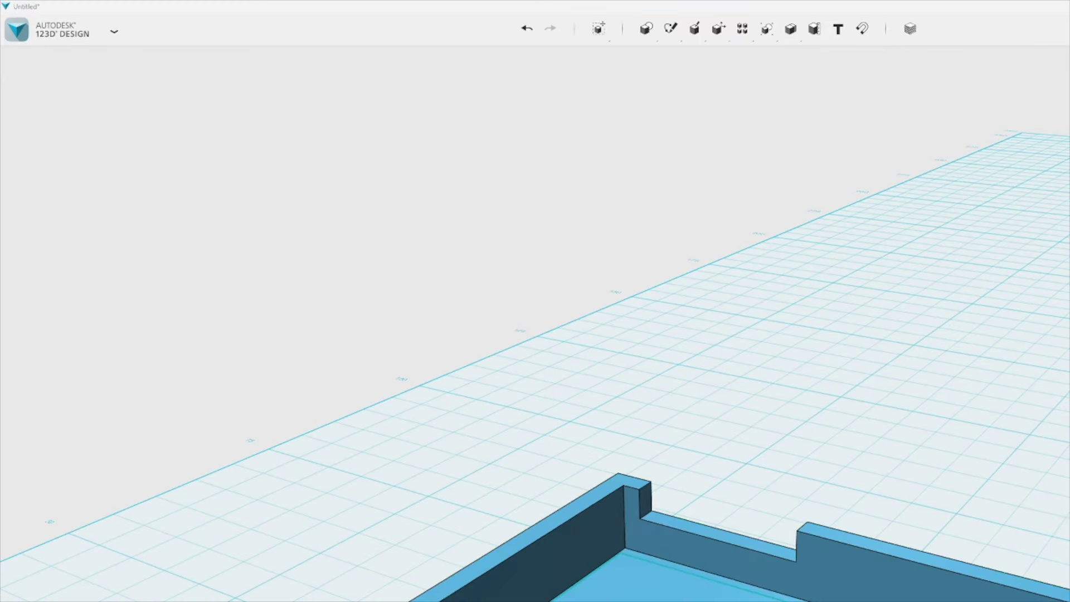
key(ctrl+z)
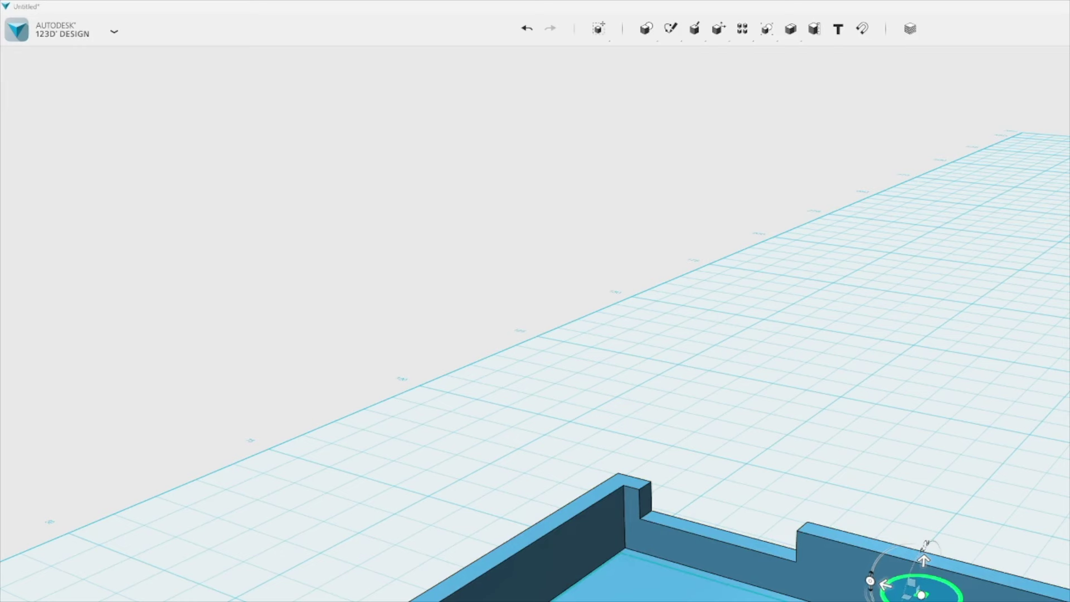
mouse_move(922, 596)
right_down()
mouse_move(892, 558)
mouse_move(866, 549)
right_up()
drag(865, 549, 949, 568)
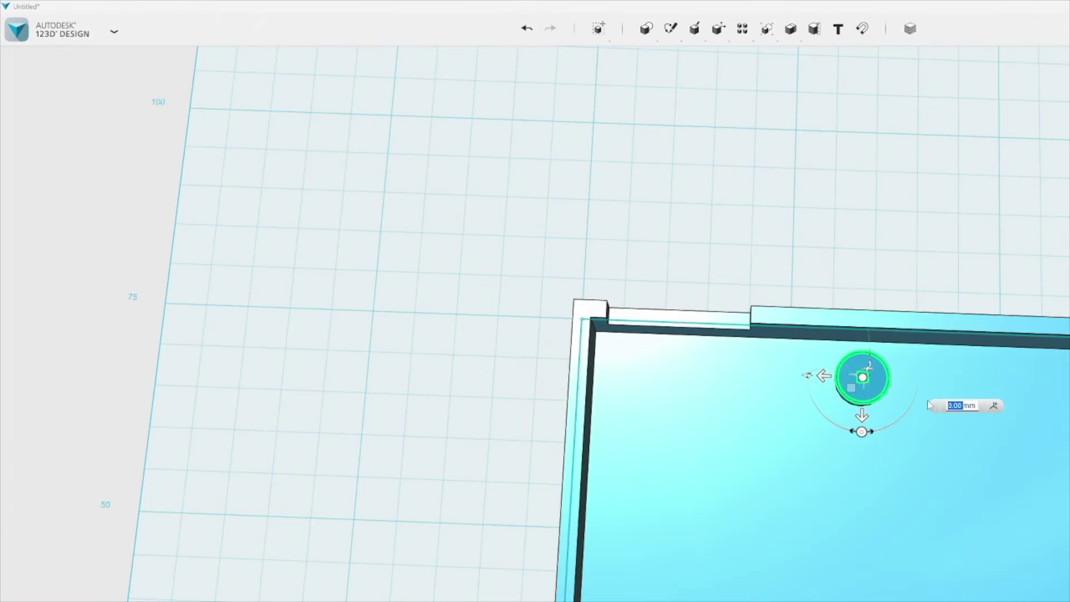
click(928, 400)
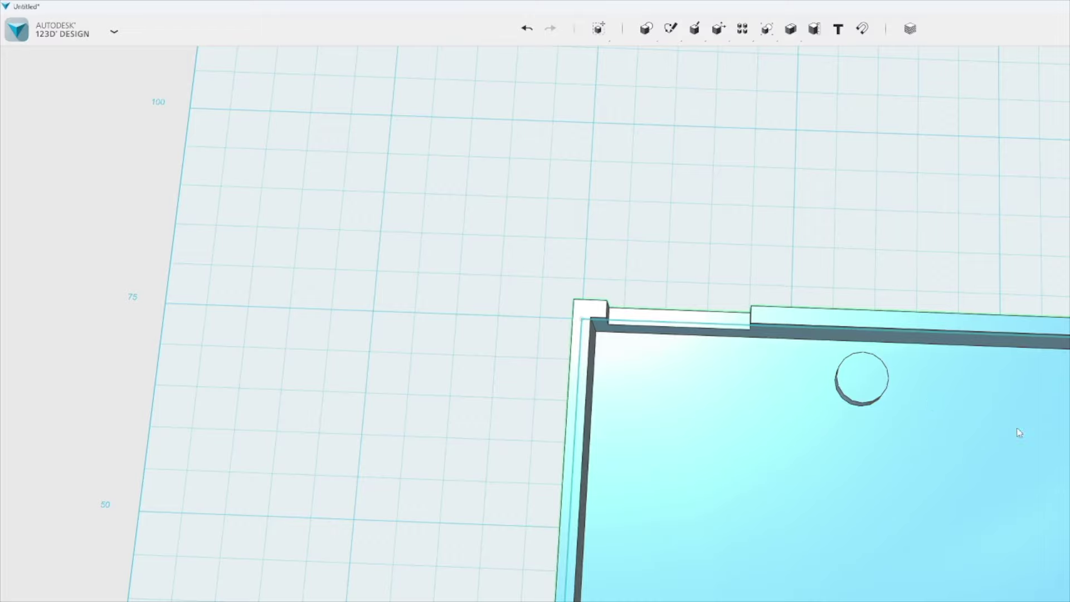
Step: Select both floor pegs and nudge them with the Down arrow away from the back wall
right_drag(927, 400, 944, 368)
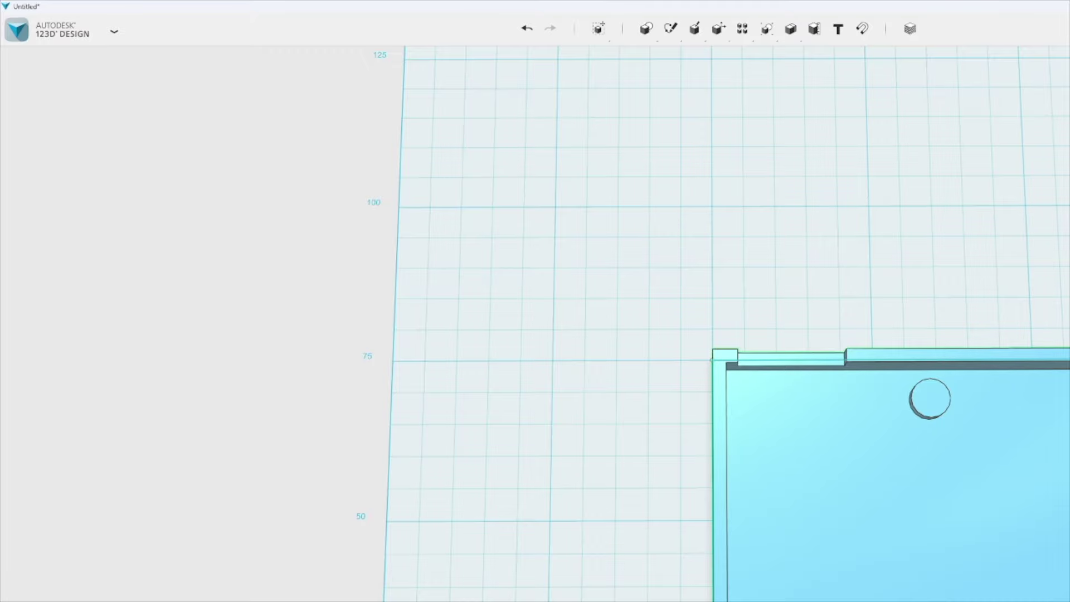
right_drag(944, 368, 981, 457)
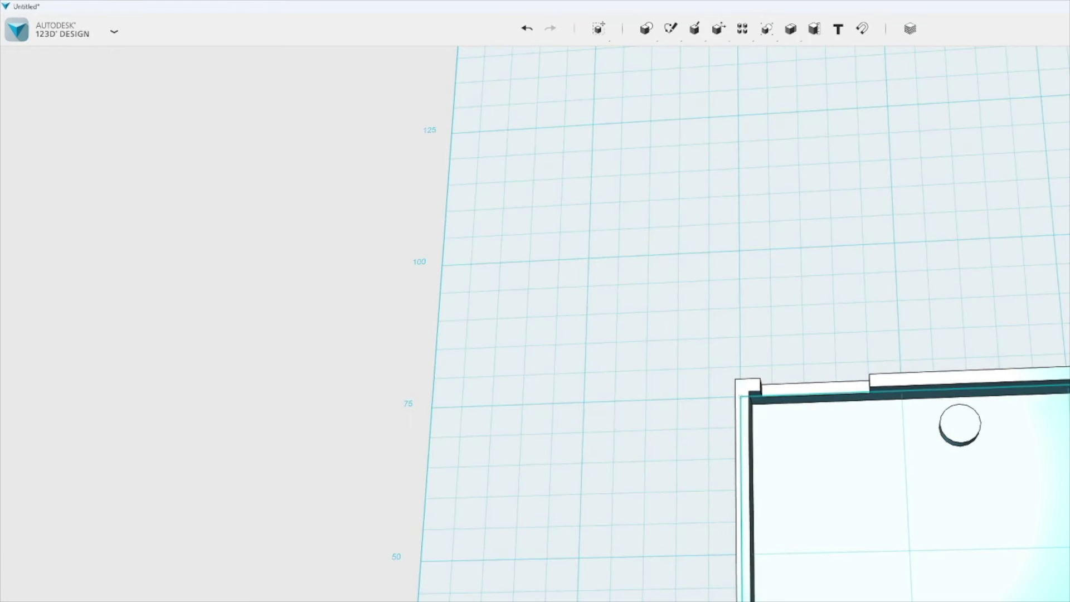
right_drag(981, 457, 987, 491)
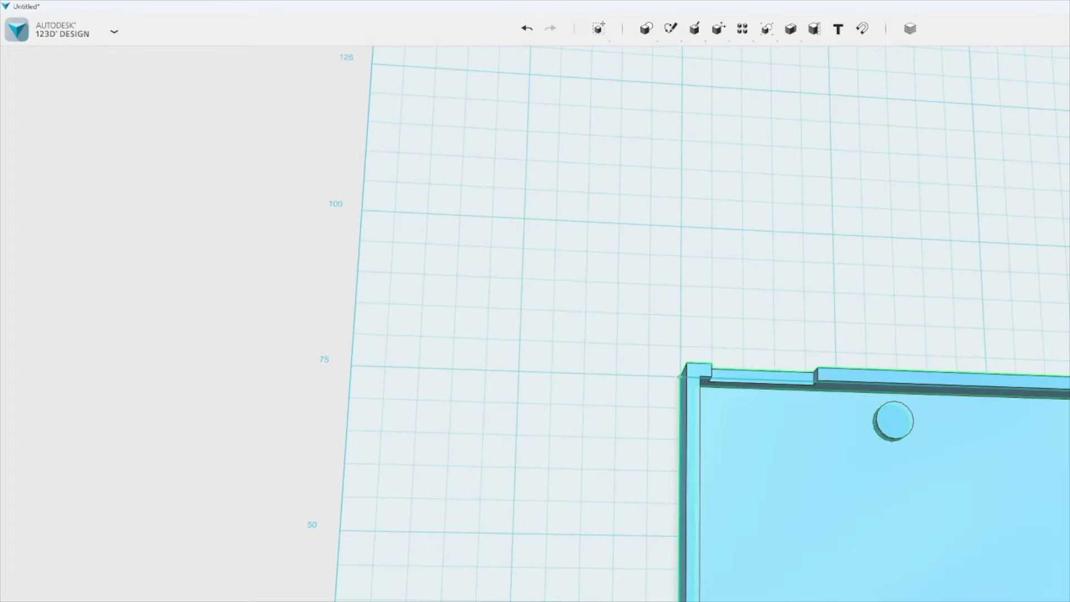
scroll(878, 505, up, 2)
right_drag(897, 394, 914, 479)
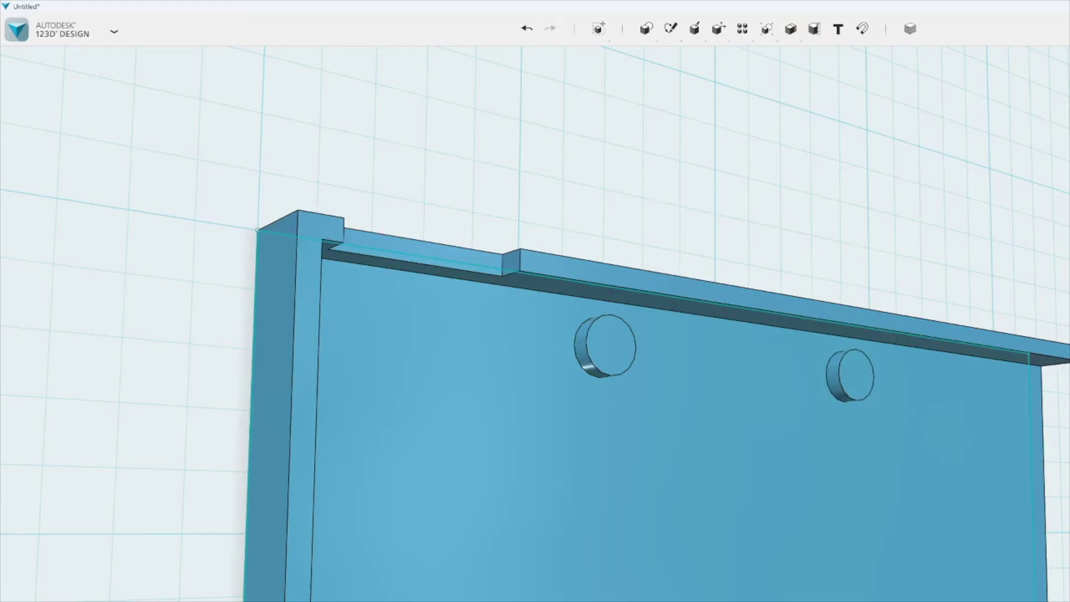
click(850, 375)
key(Down)
key(Down)
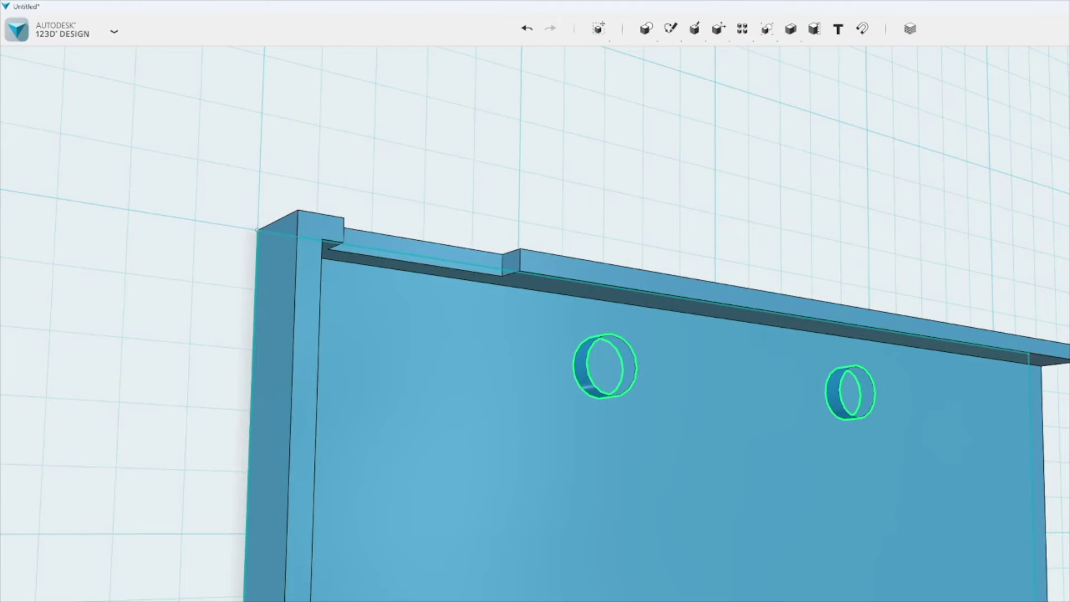
key(Escape)
scroll(812, 421, down, 2)
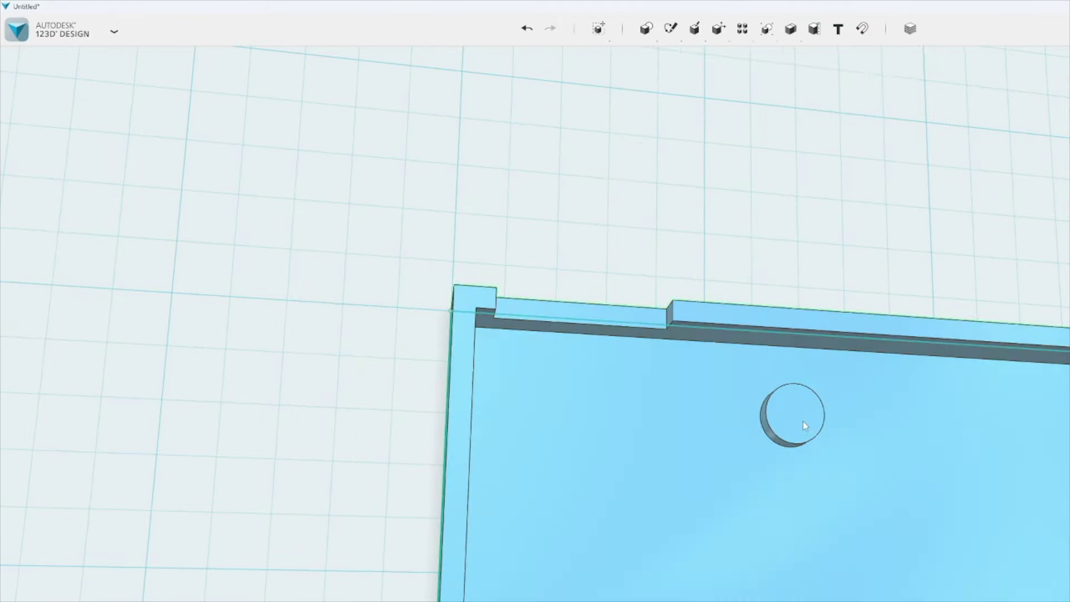
scroll(712, 349, up, 2)
right_drag(712, 350, 691, 312)
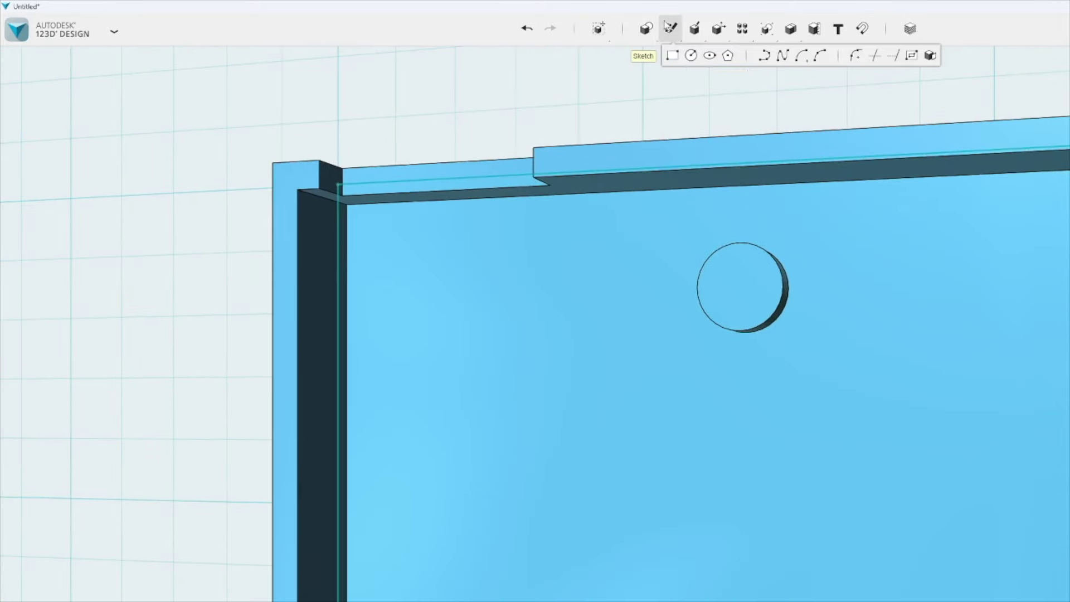
Step: Sketch a 4 mm-diameter circle centred on a peg top
click(692, 53)
click(741, 288)
text(4)
key(Return)
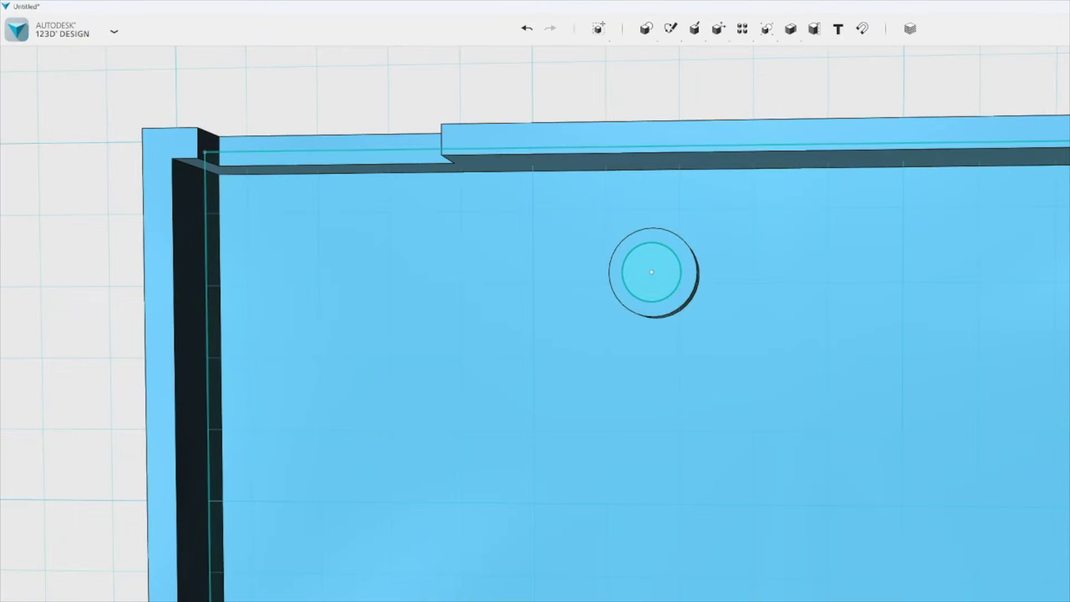
Step: Extrude the 4 mm pin circles on the first, top-right and lower-right pegs
click(695, 29)
click(696, 53)
click(593, 564)
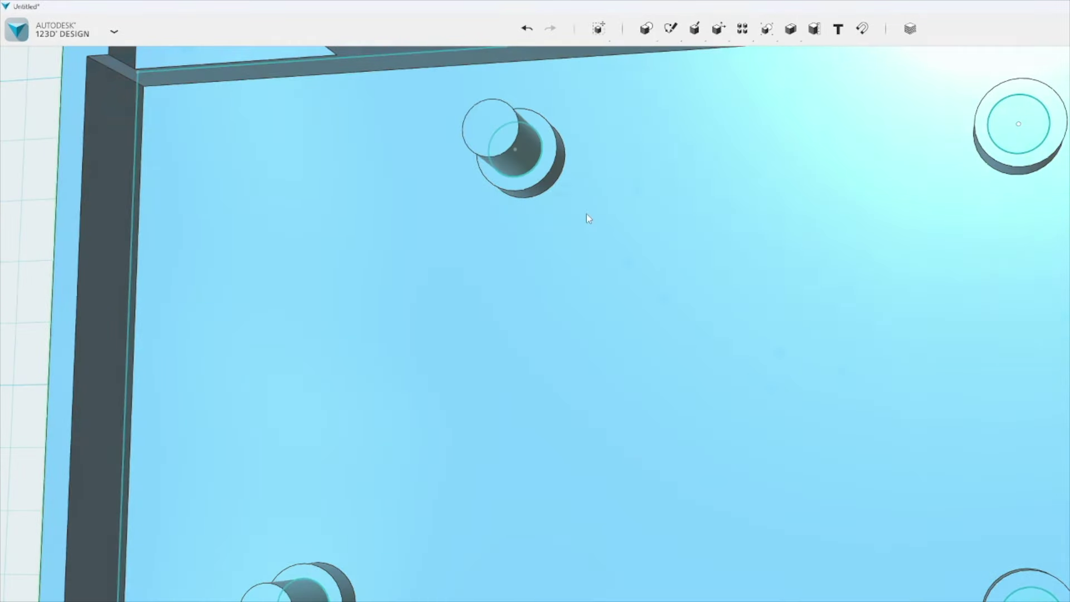
click(989, 130)
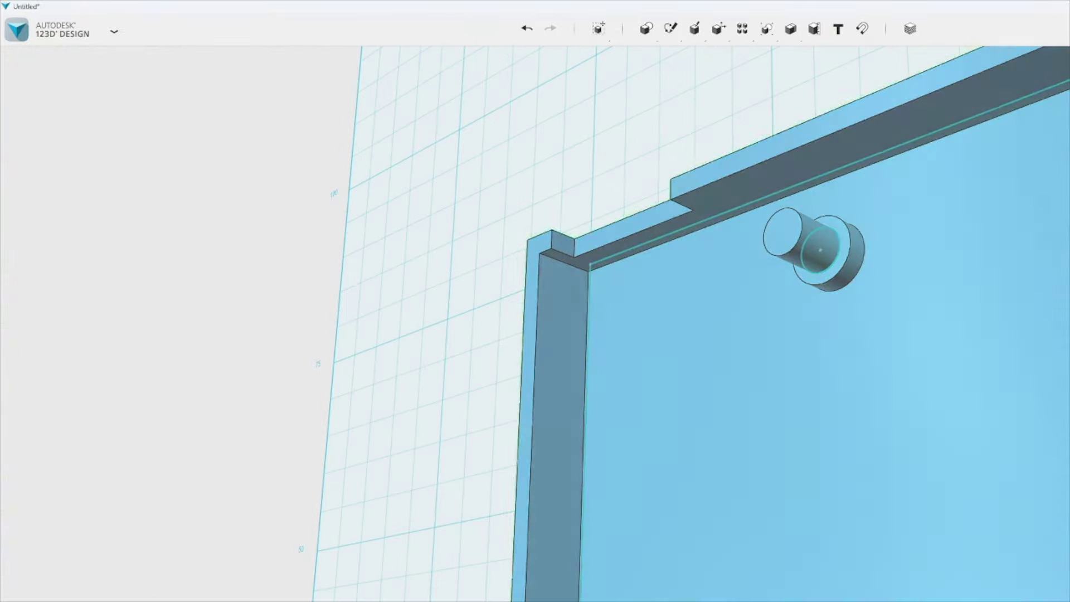
click(998, 583)
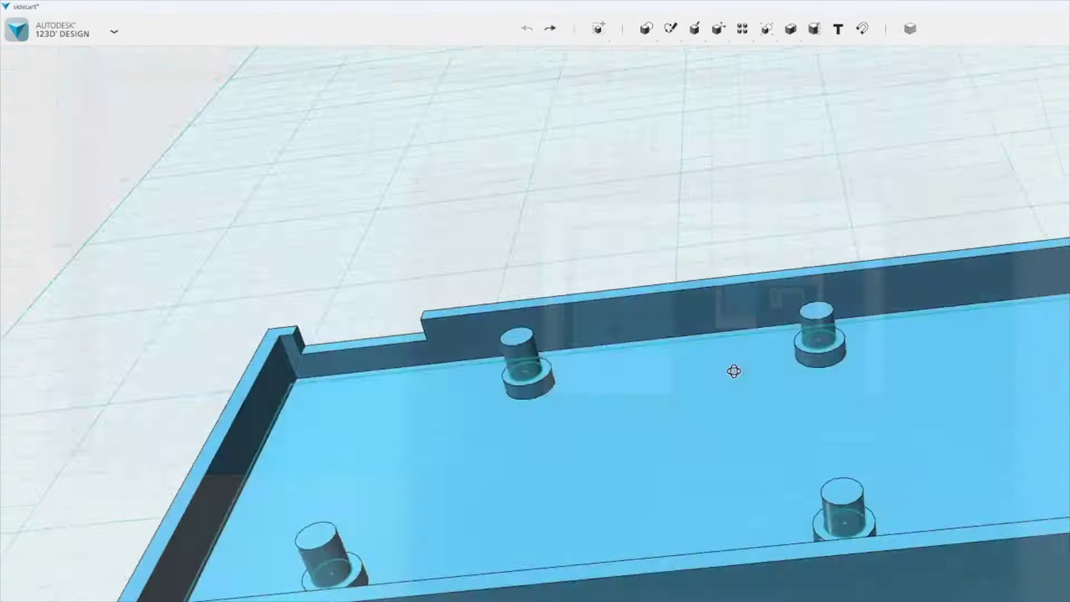
right_drag(733, 370, 574, 335)
Step: Lengthen the pins on the right, lower-left and middle pegs
click(530, 350)
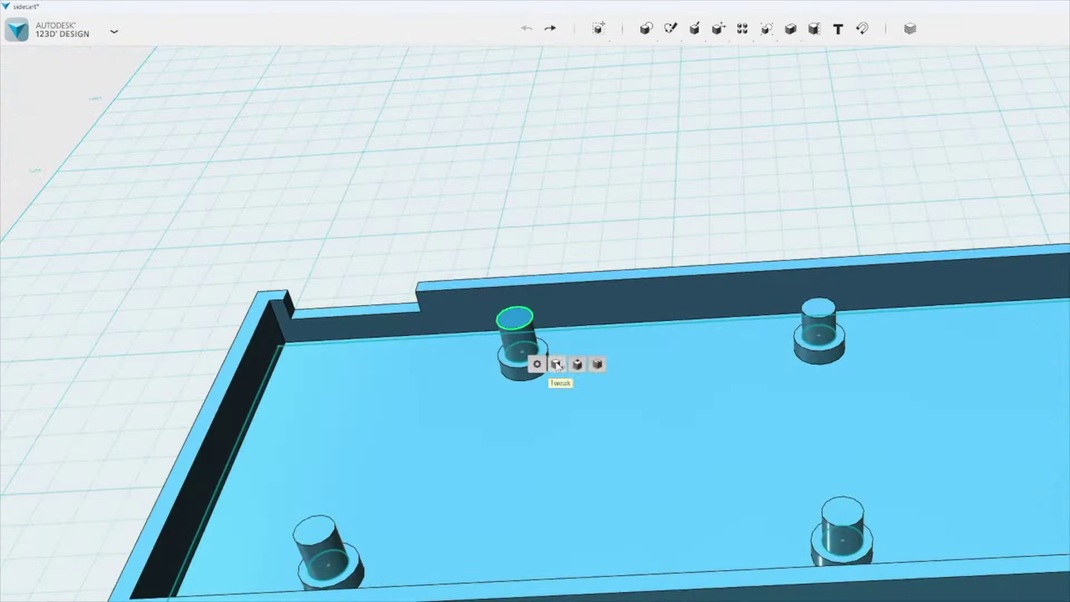
click(838, 350)
key(ctrl+y)
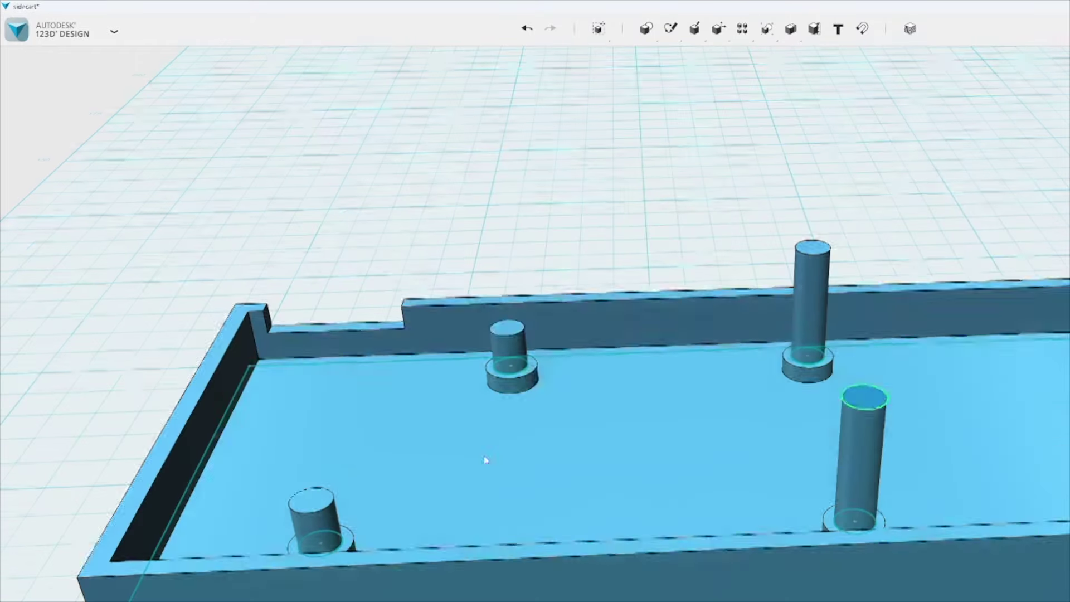
click(507, 330)
click(312, 497)
key(ctrl+y)
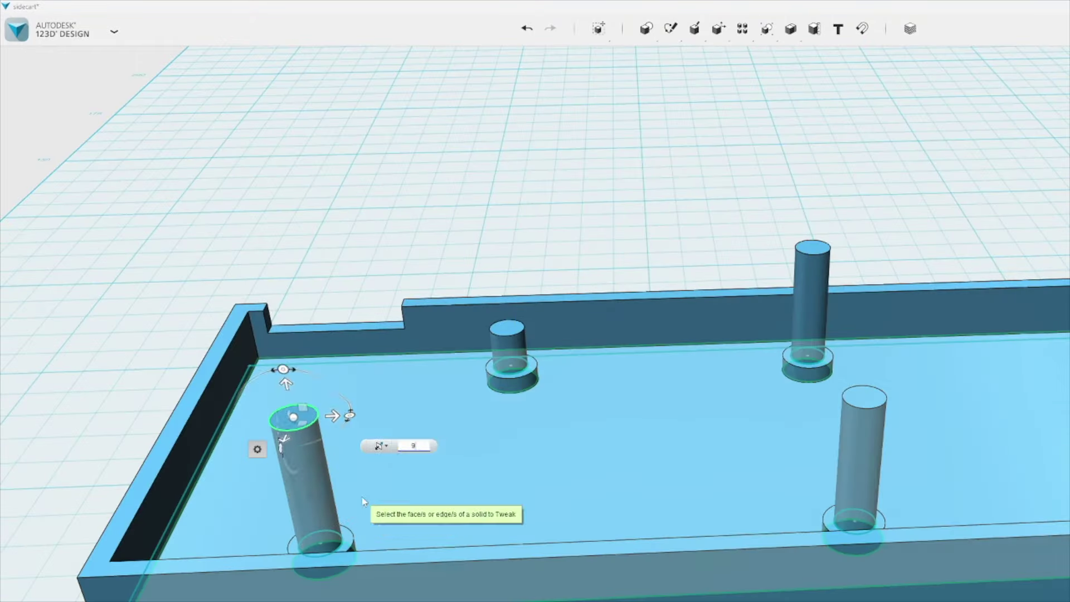
right_drag(363, 501, 516, 278)
click(517, 278)
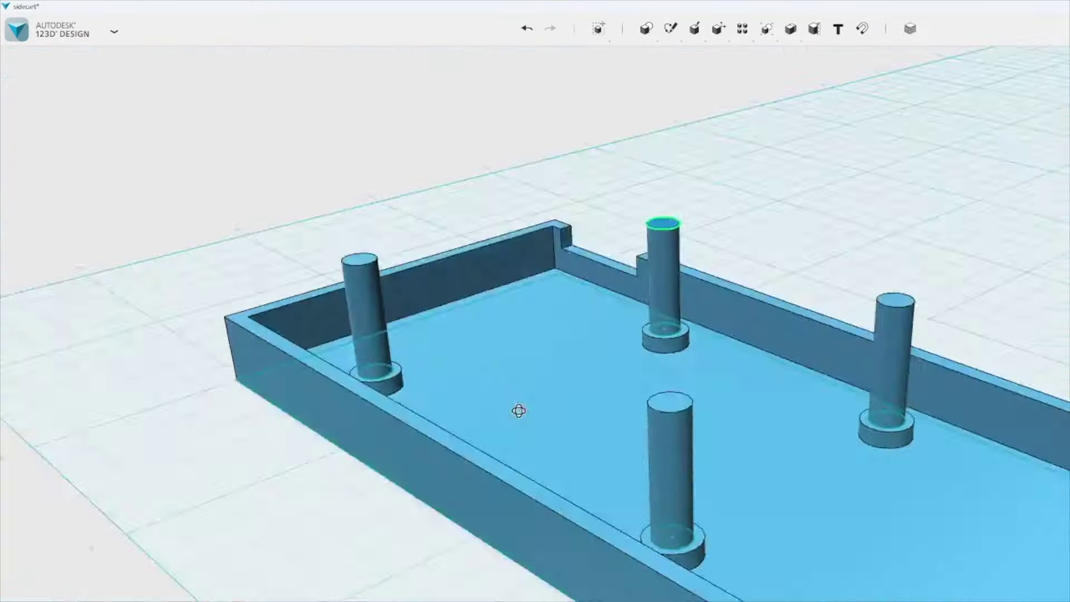
Step: Raise the back wall top by 10 mm and bring the notch level with the wall
click(665, 549)
text(10)
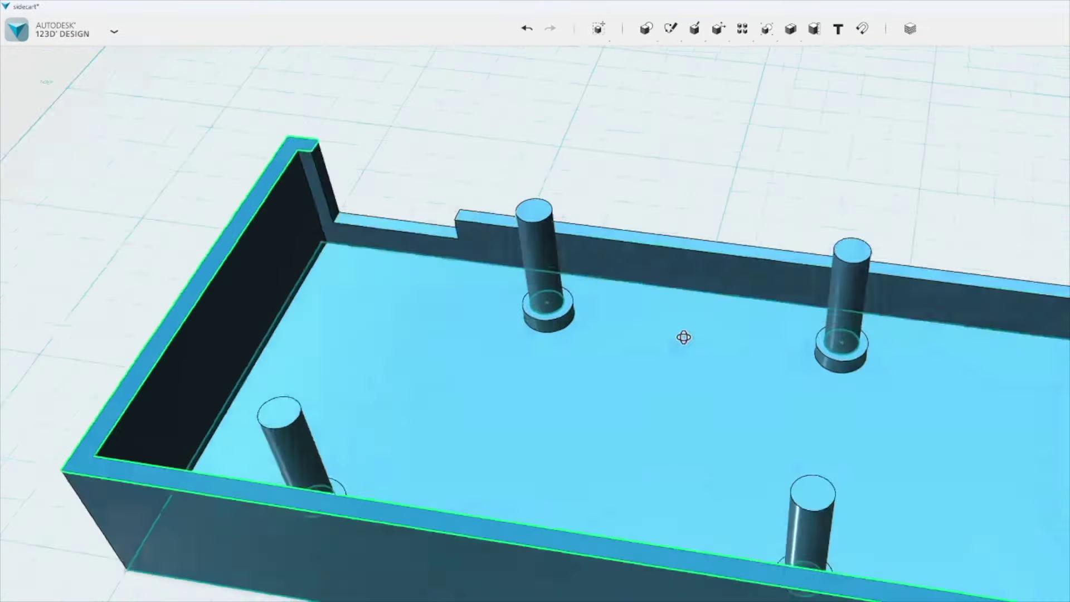
click(718, 264)
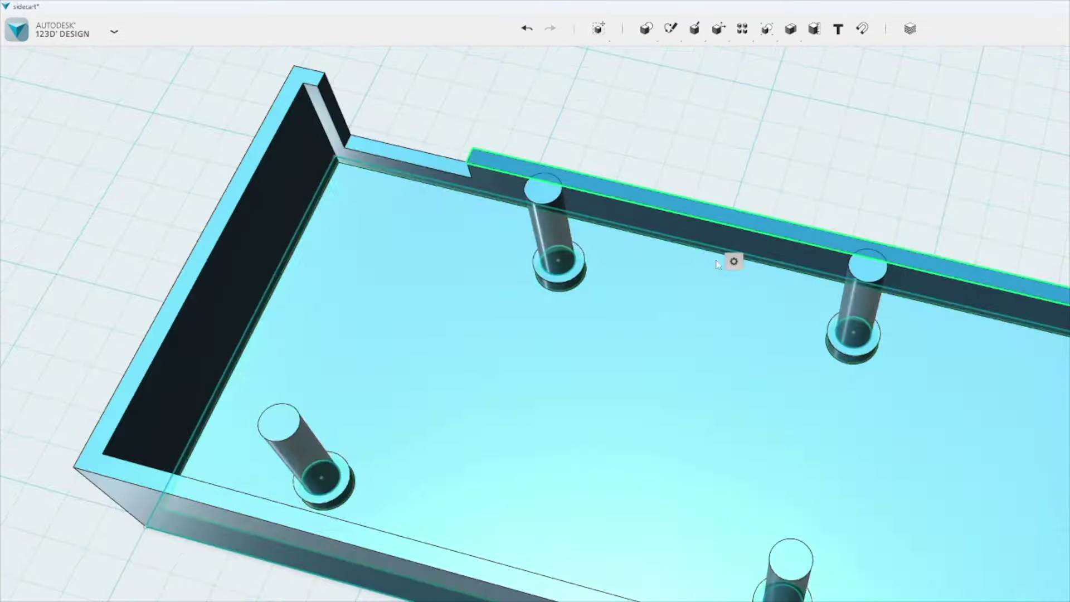
click(734, 261)
key(Return)
click(416, 157)
key(Escape)
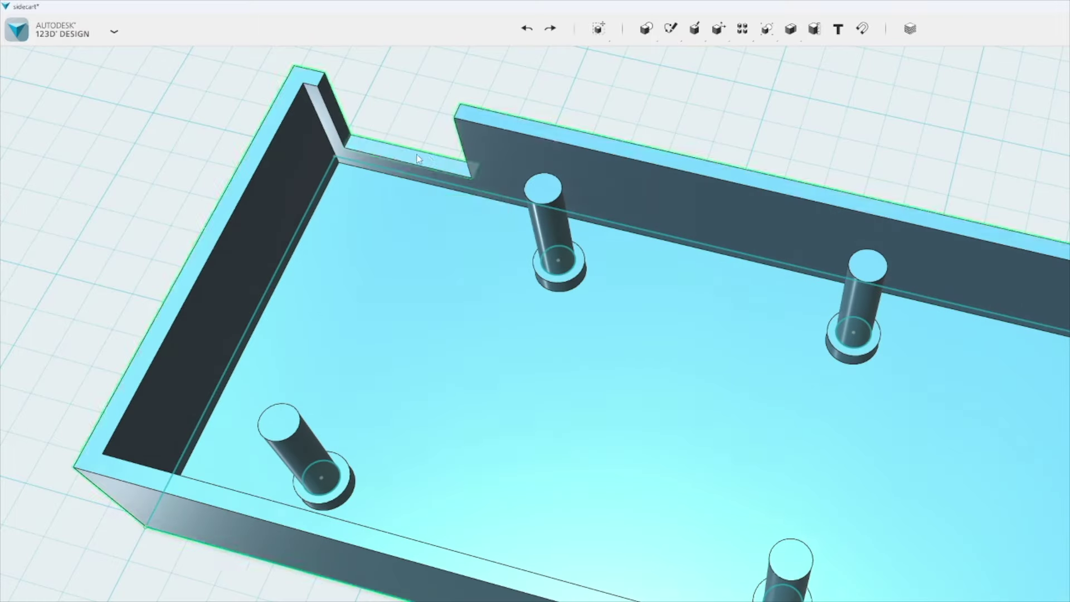
click(419, 158)
key(Return)
Step: Pull one peg's base face up into a taller stepped sleeve
click(559, 260)
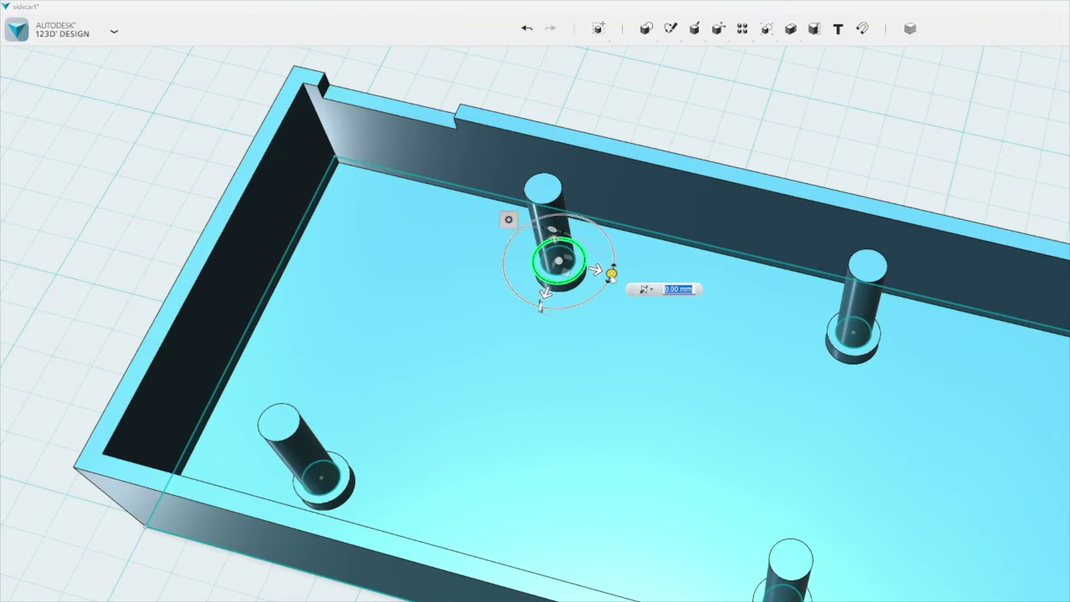
right_drag(612, 277, 569, 363)
scroll(511, 334, up, 5)
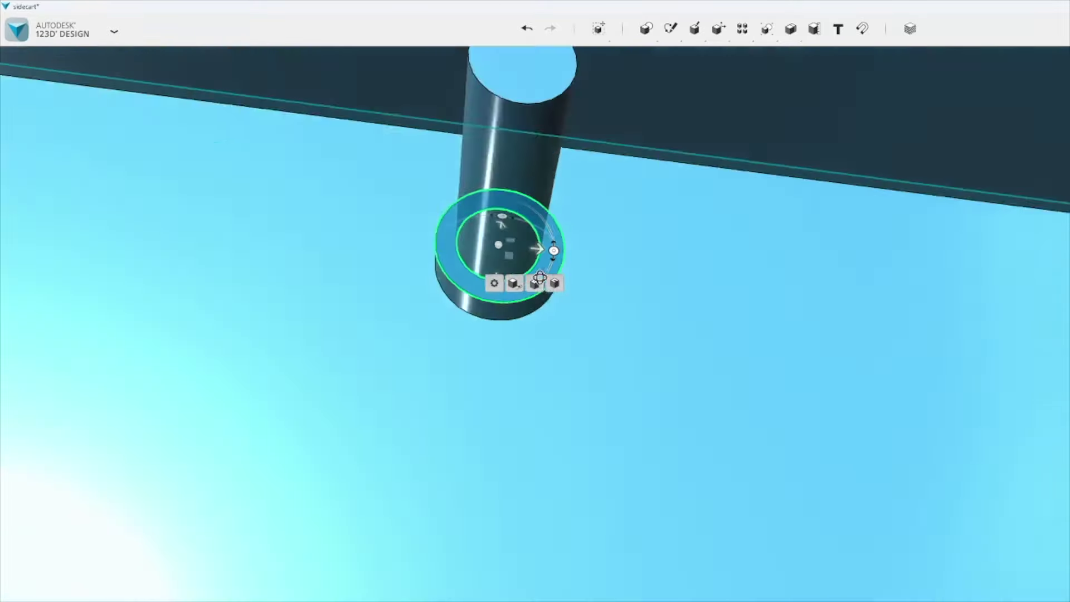
right_drag(540, 277, 566, 291)
drag(566, 292, 557, 162)
key(Escape)
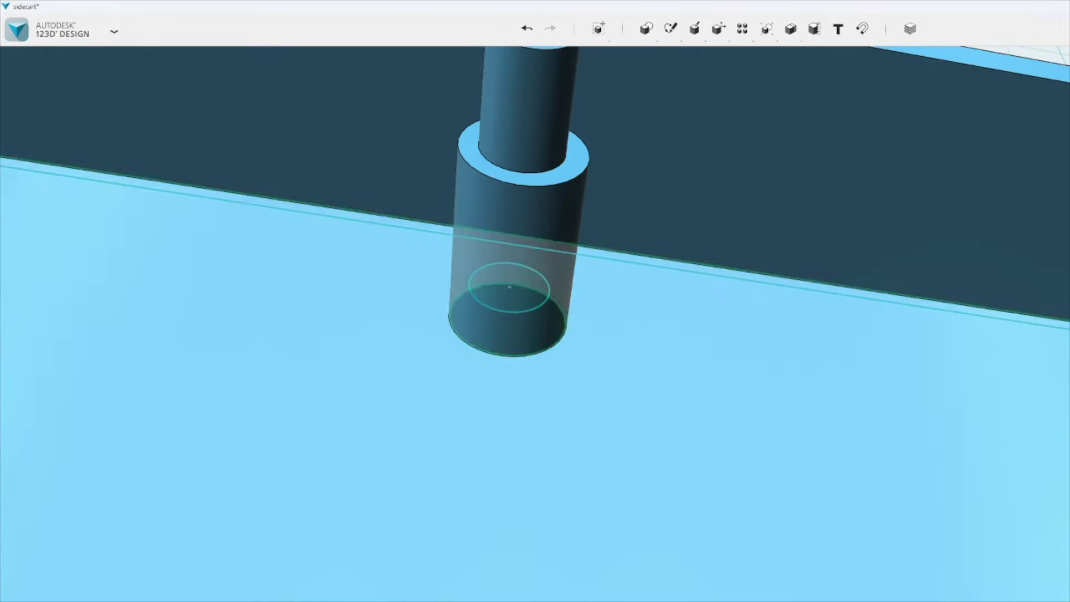
right_drag(557, 162, 575, 335)
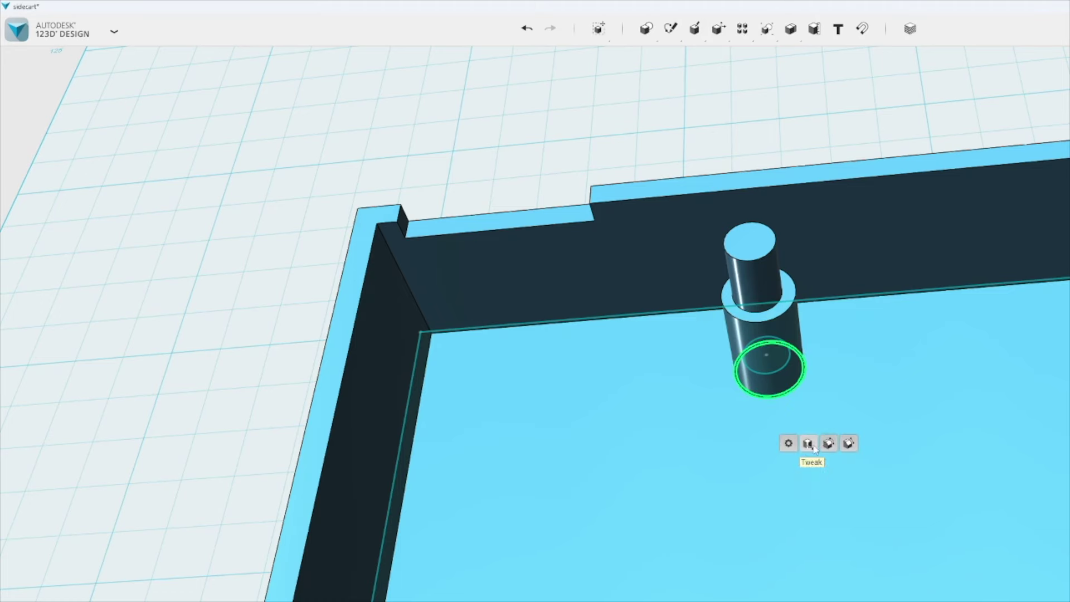
Step: Undo the last change and select the stepped peg
key(ctrl+z)
click(754, 362)
click(772, 402)
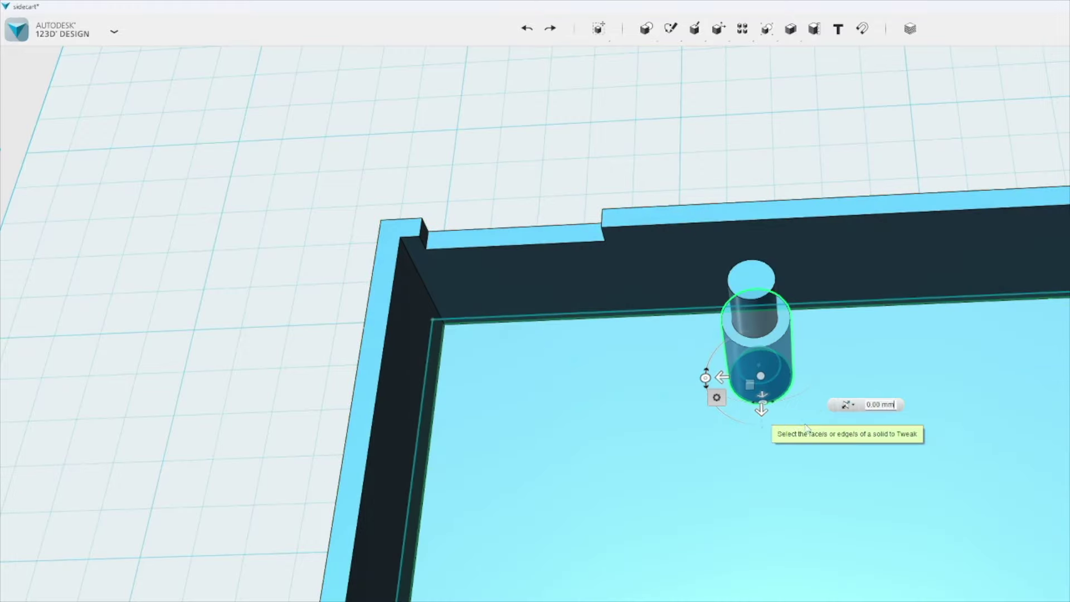
key(Escape)
right_drag(877, 409, 721, 357)
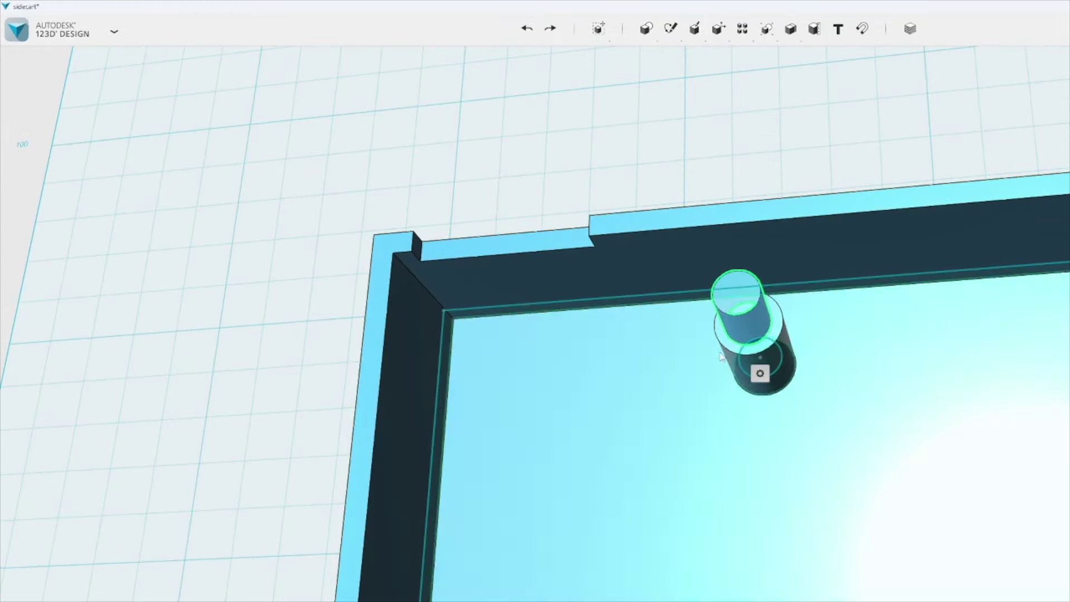
Step: Group the peg's parts and move the group -5 mm
click(765, 52)
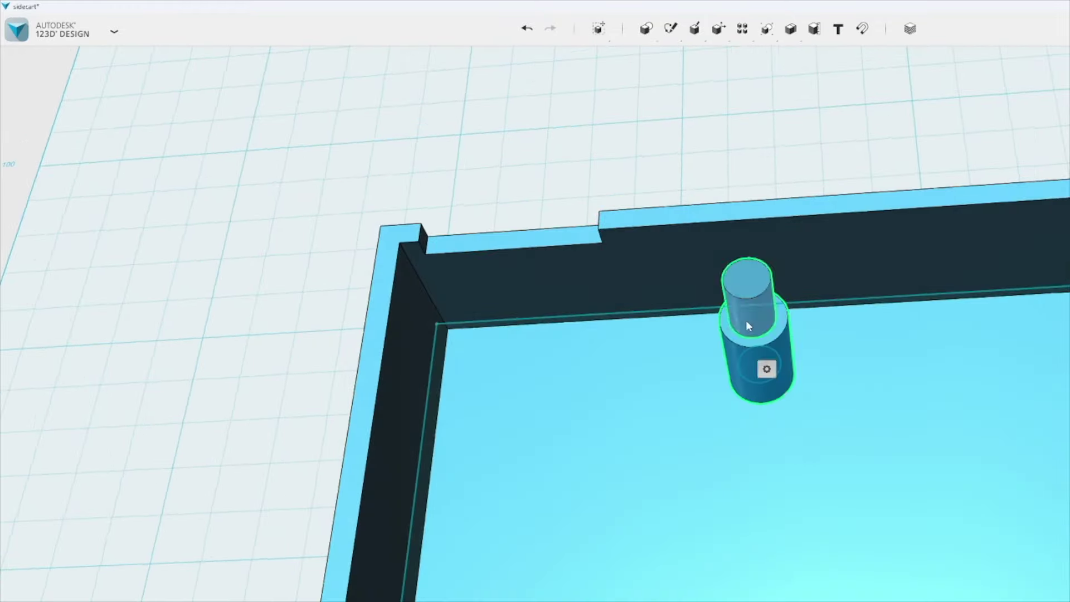
key(ctrl+t)
text(-5)
key(Return)
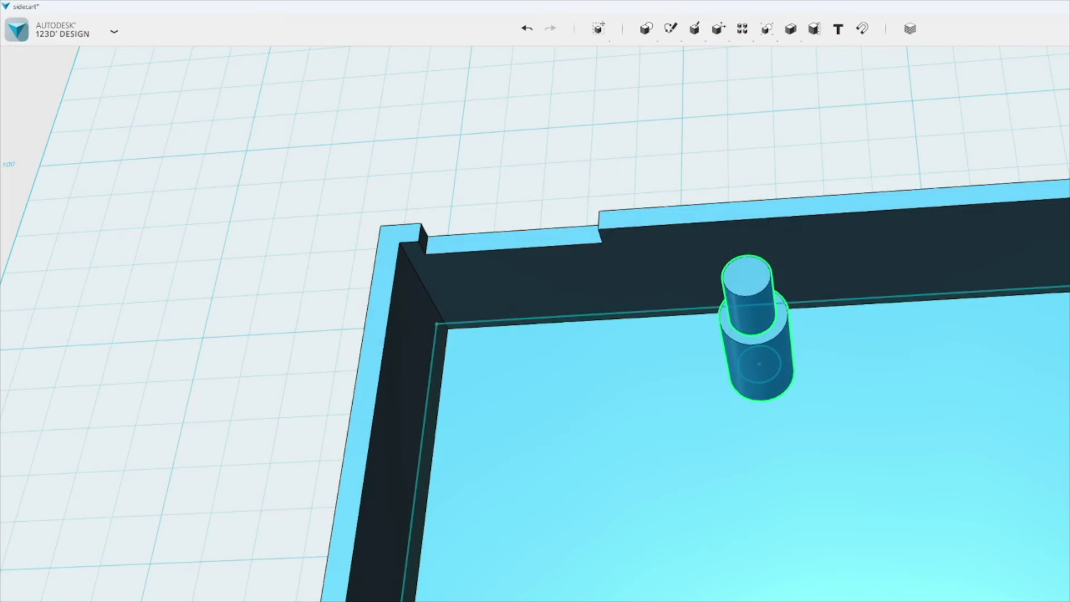
key(Escape)
Step: Nudge the grouped peg slightly sideways and confirm its final position
right_drag(843, 401, 859, 390)
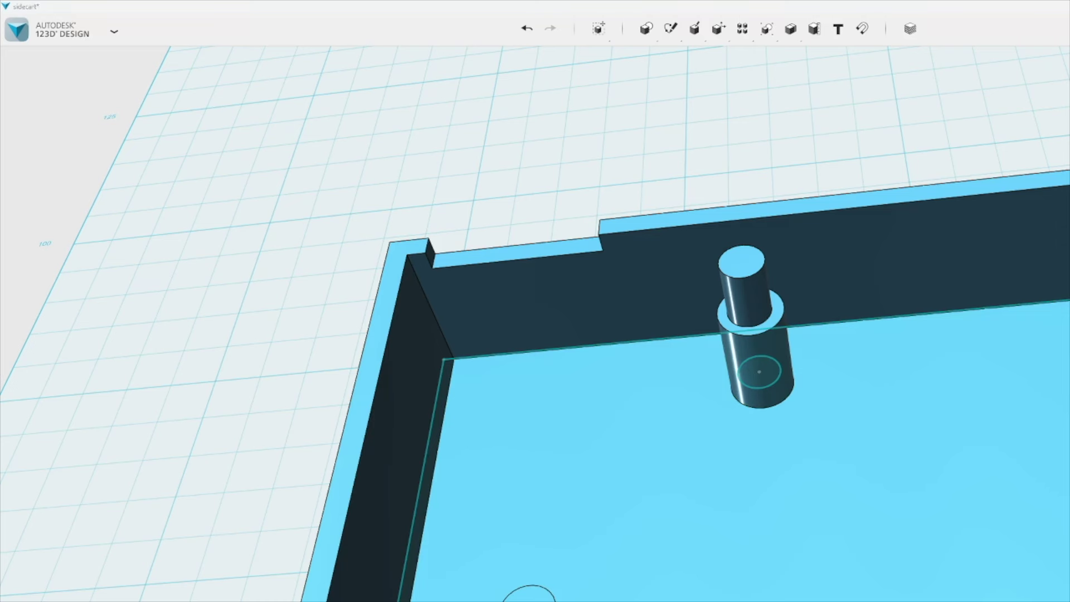
click(803, 404)
key(ctrl+t)
key(Return)
key(Escape)
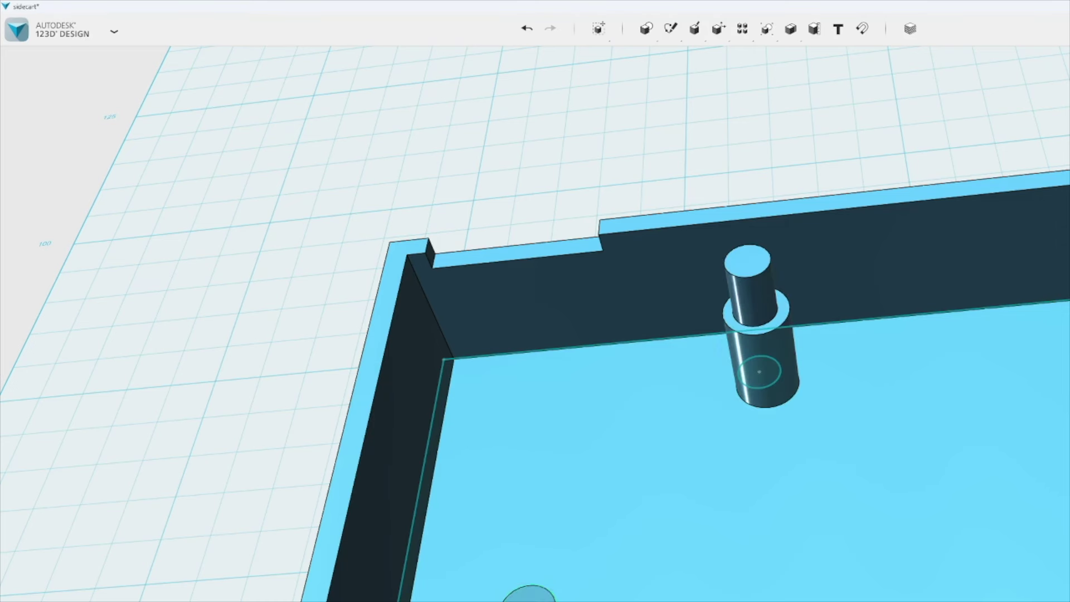
right_drag(557, 335, 788, 336)
right_drag(741, 292, 997, 322)
key(Return)
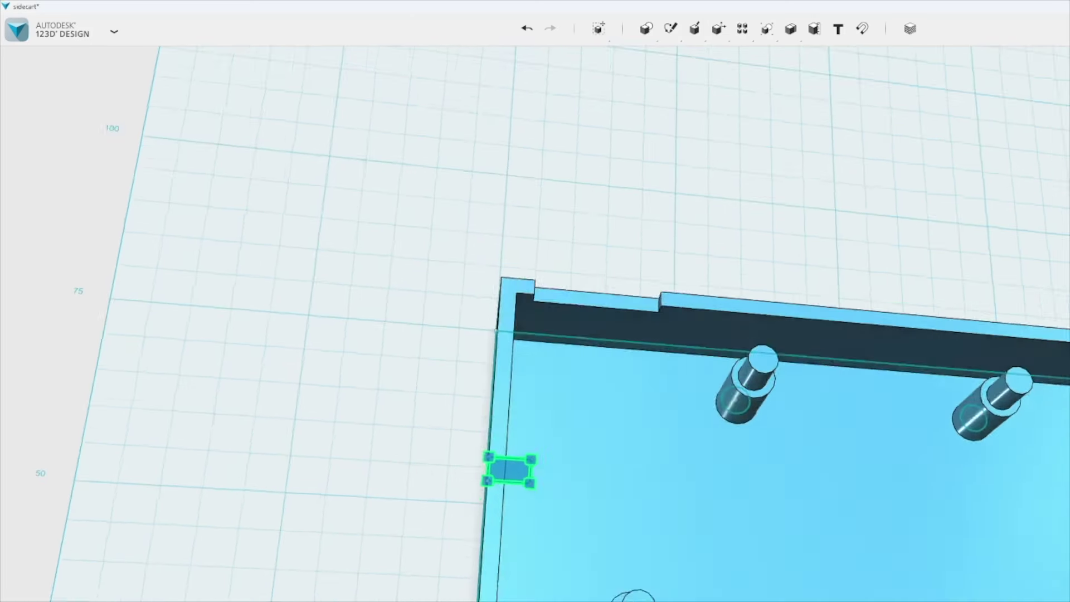
Step: Extrude the small rectangle sketch as a cut into the left wall, viewed from above
click(594, 539)
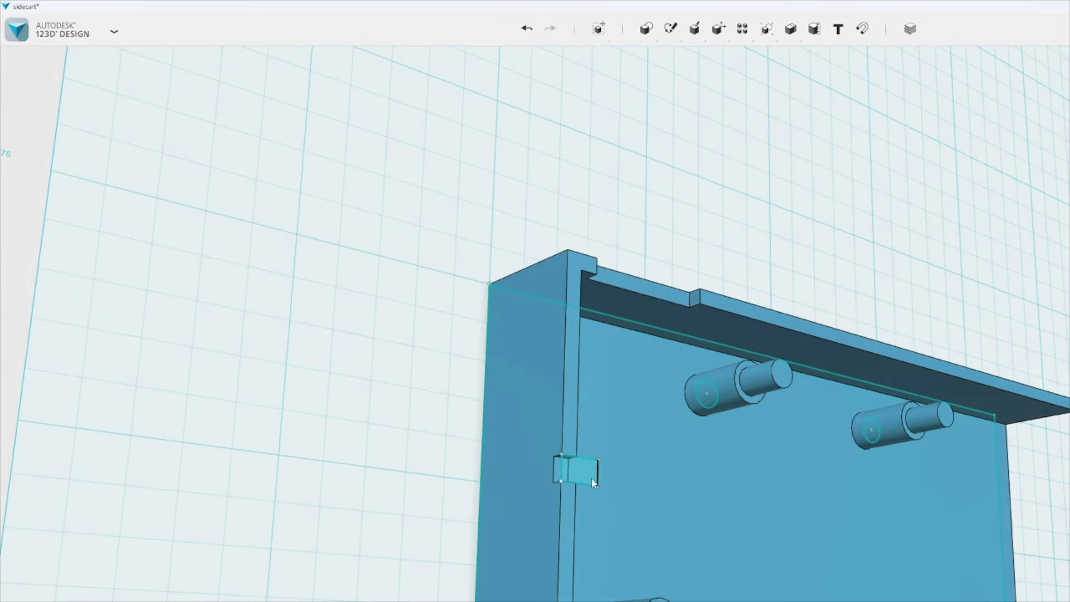
right_drag(578, 474, 607, 474)
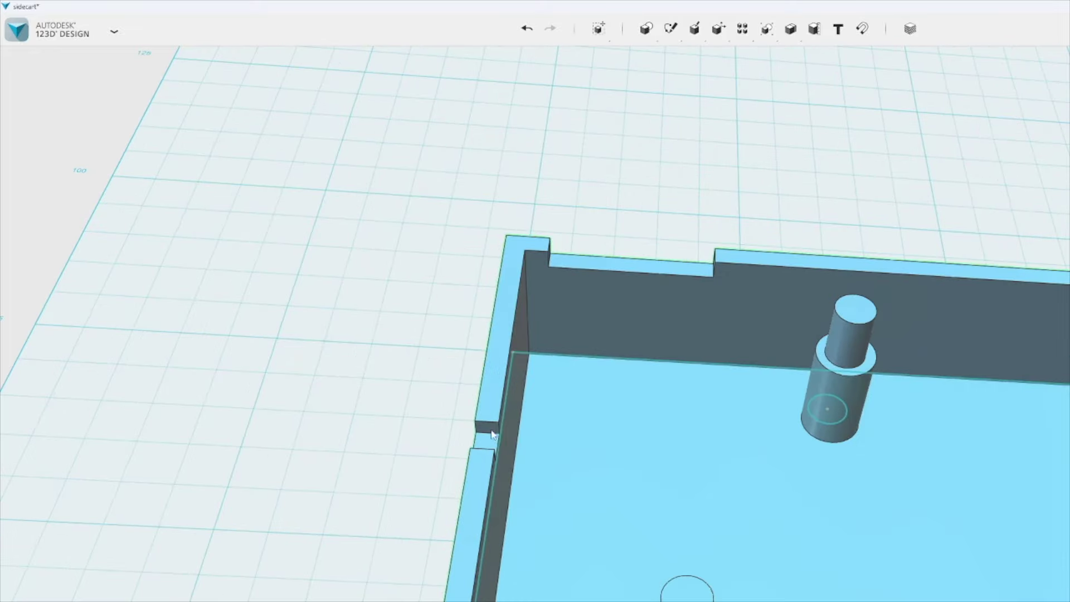
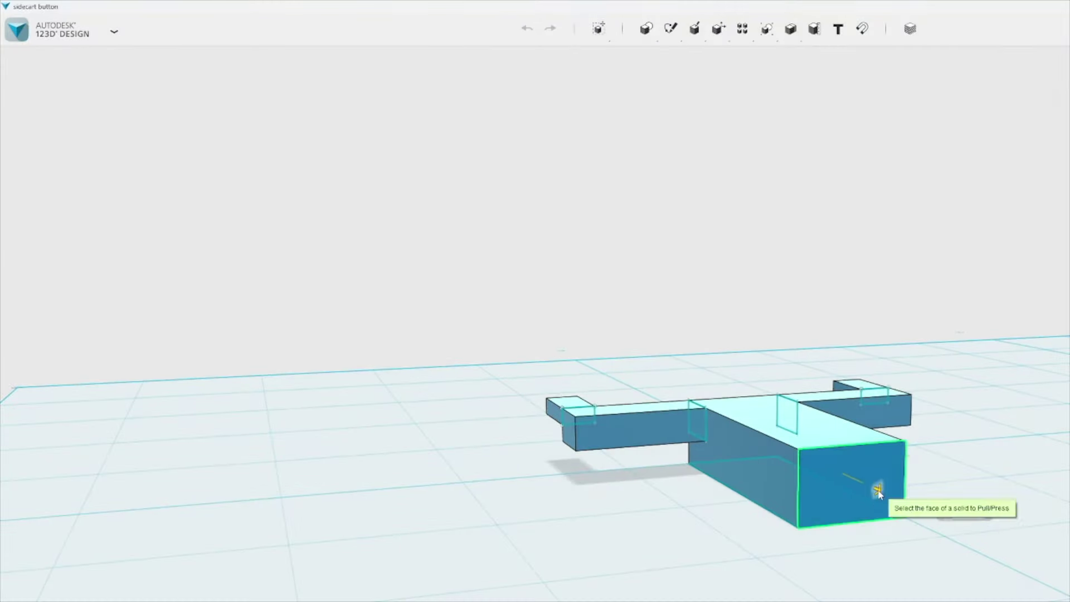
Step: Lengthen the central bar by pulling its end face out 3.10 mm
scroll(879, 490, up, 3)
drag(1048, 567, 920, 573)
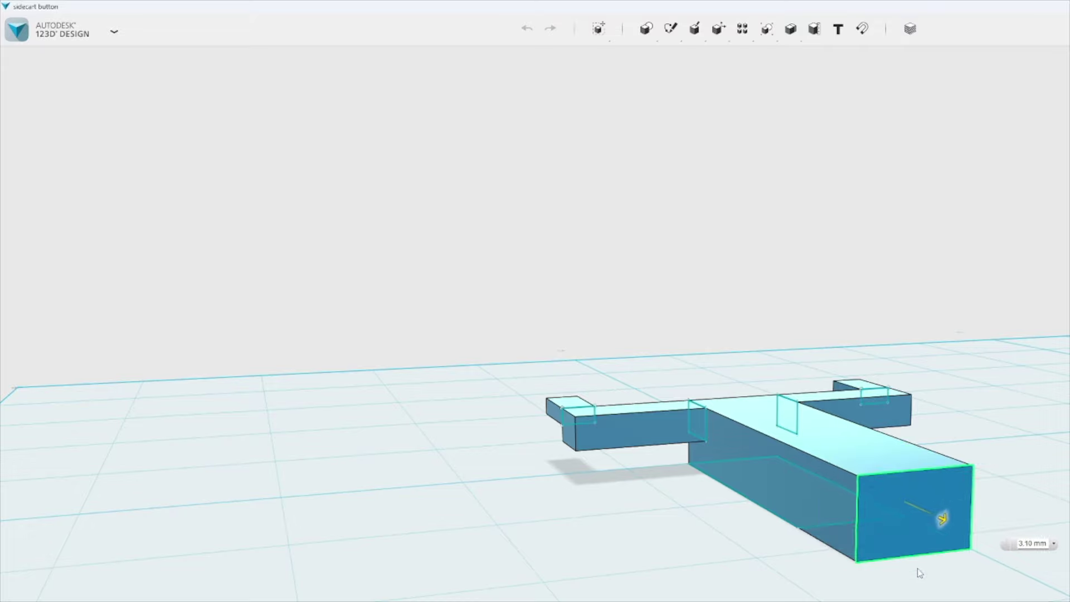
right_drag(919, 572, 708, 362)
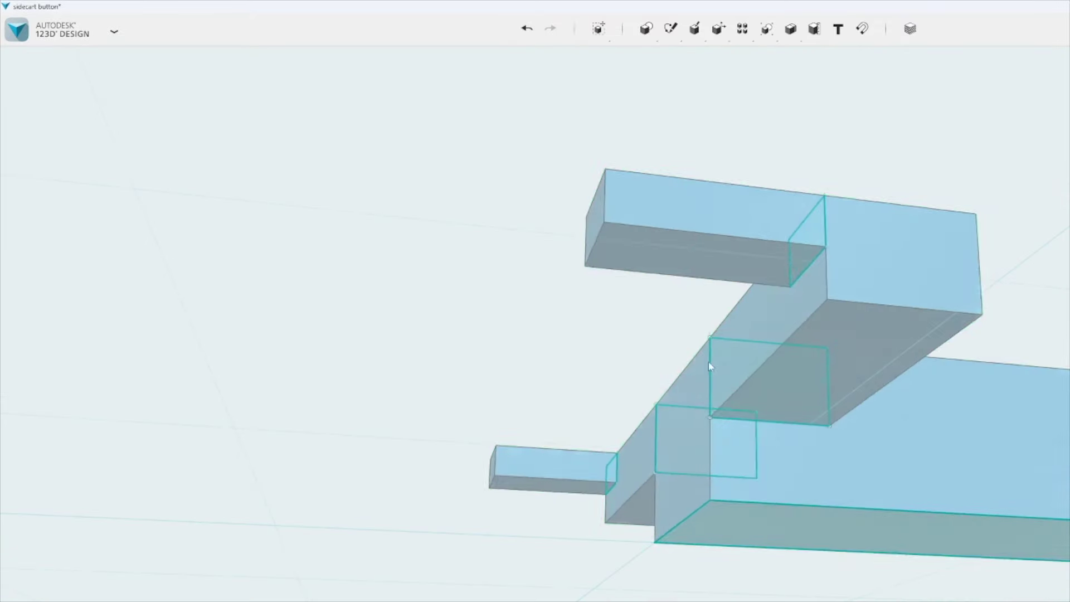
Step: Extend the arms' end faces with Press/Pull to make them longer
click(719, 254)
right_drag(780, 312, 353, 456)
click(168, 357)
click(654, 473)
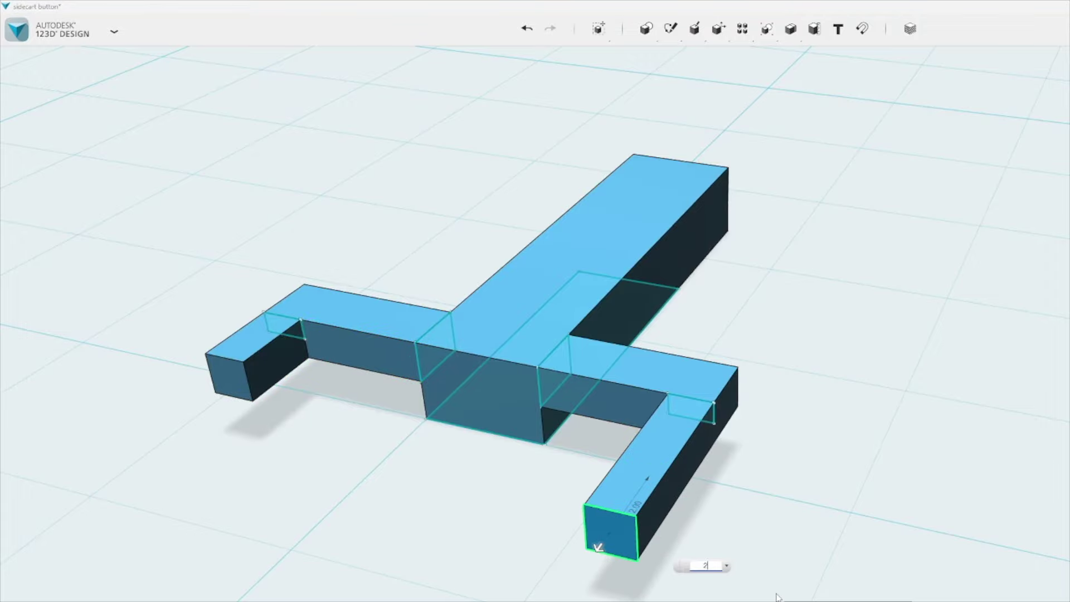
Step: Check the extended shape and bring up the Export as 3D format choices, including STL
right_drag(778, 596, 203, 510)
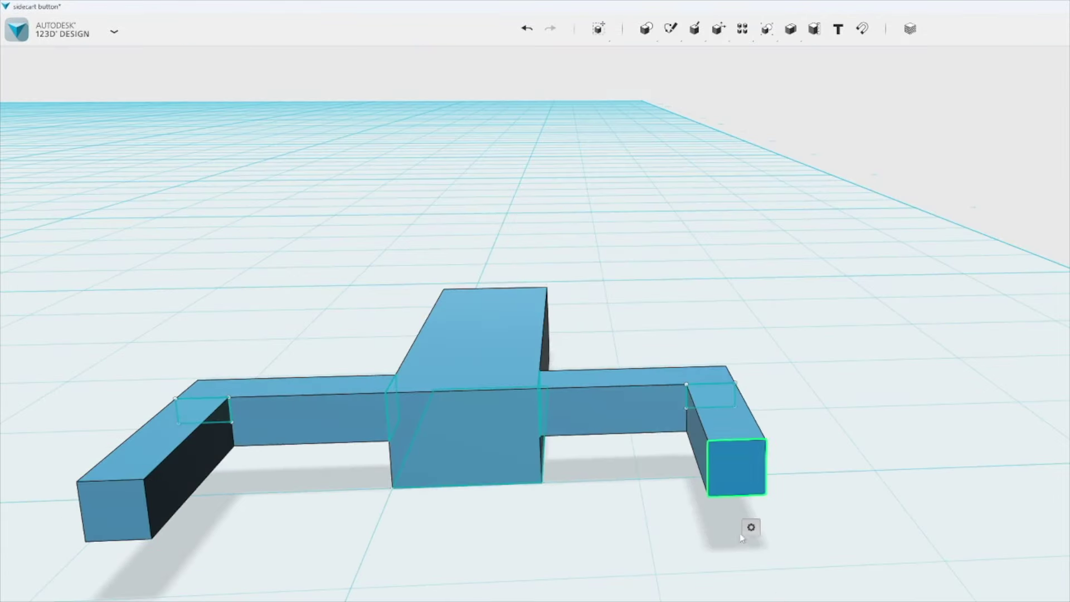
right_drag(742, 538, 501, 335)
click(114, 31)
mouse_move(74, 173)
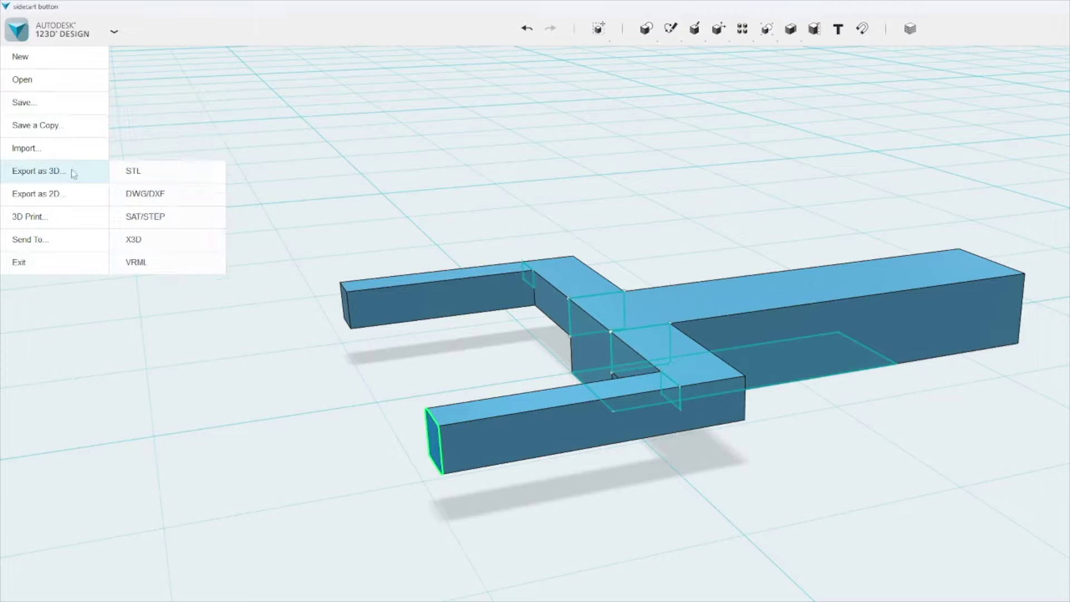